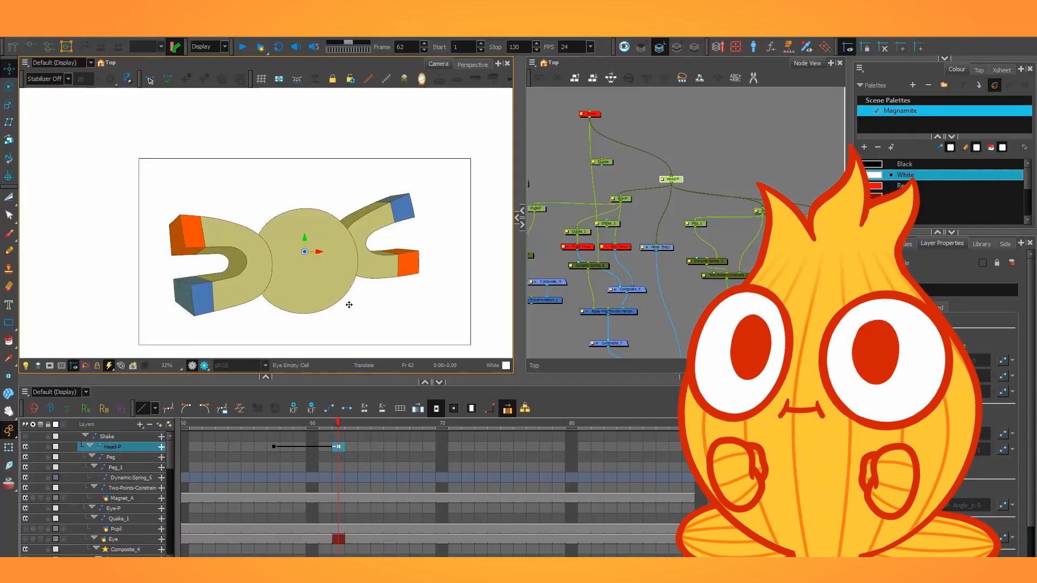
Move the character's head peg around the scene to try out the magnet rig
left_click_drag(349, 304, 432, 362)
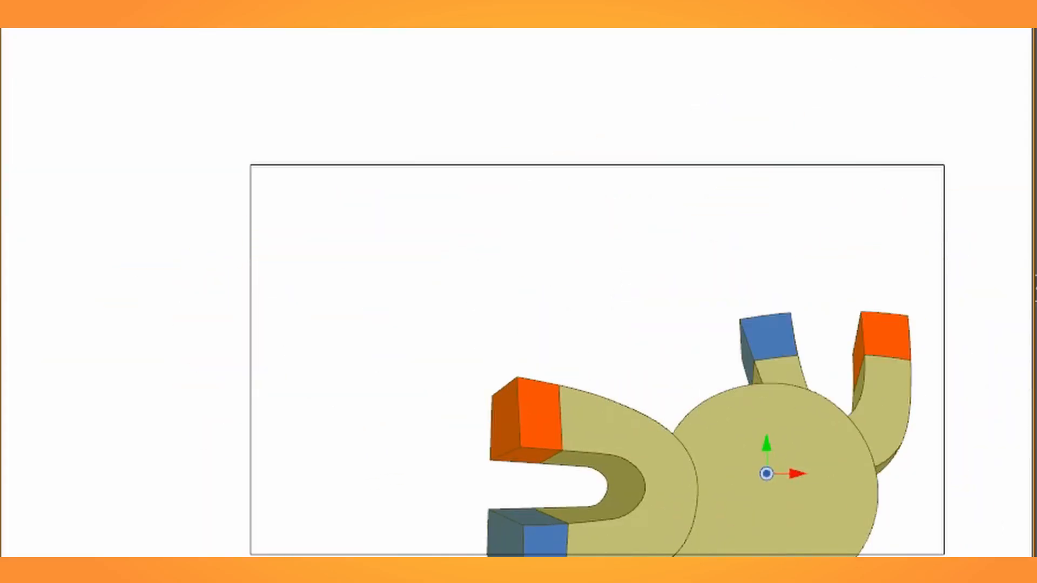
left_click_drag(854, 548, 682, 440)
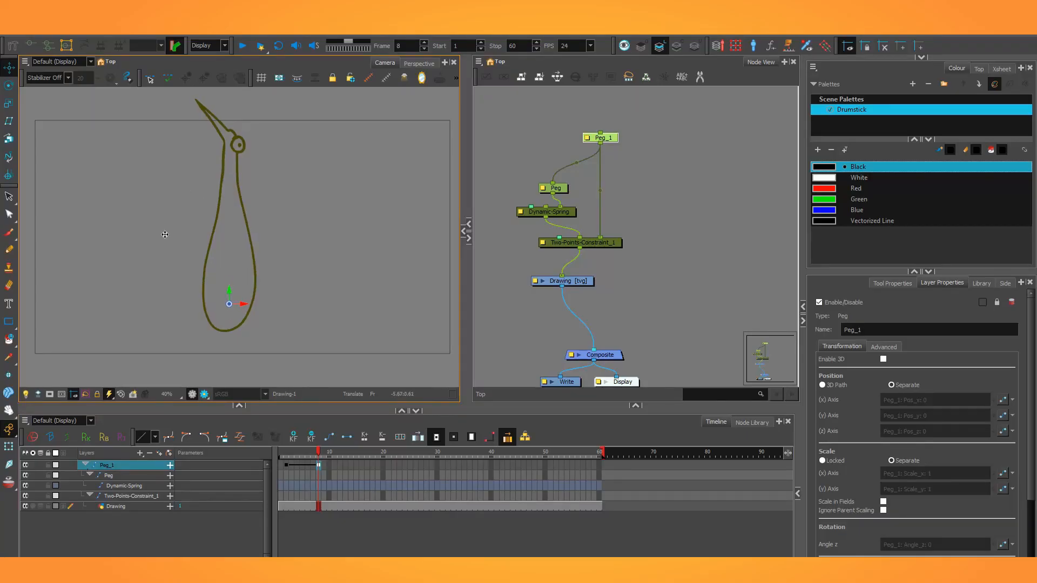
Move the bird's Peg_1 sideways at frame 8 and play back the spring animation
left_click_drag(135, 317, 283, 314)
key("shift+Return")
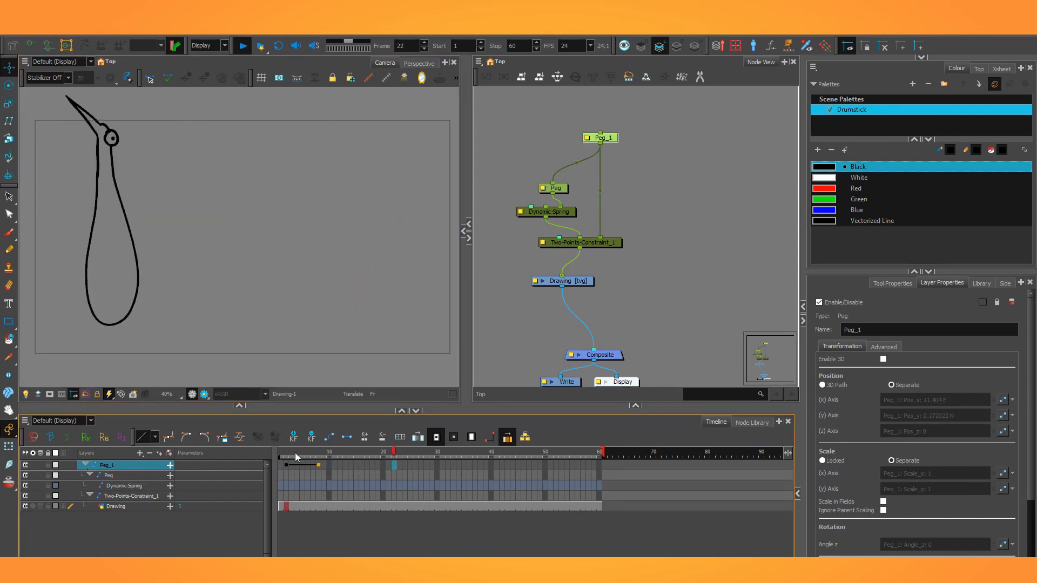
key("shift+Return")
left_click(287, 465)
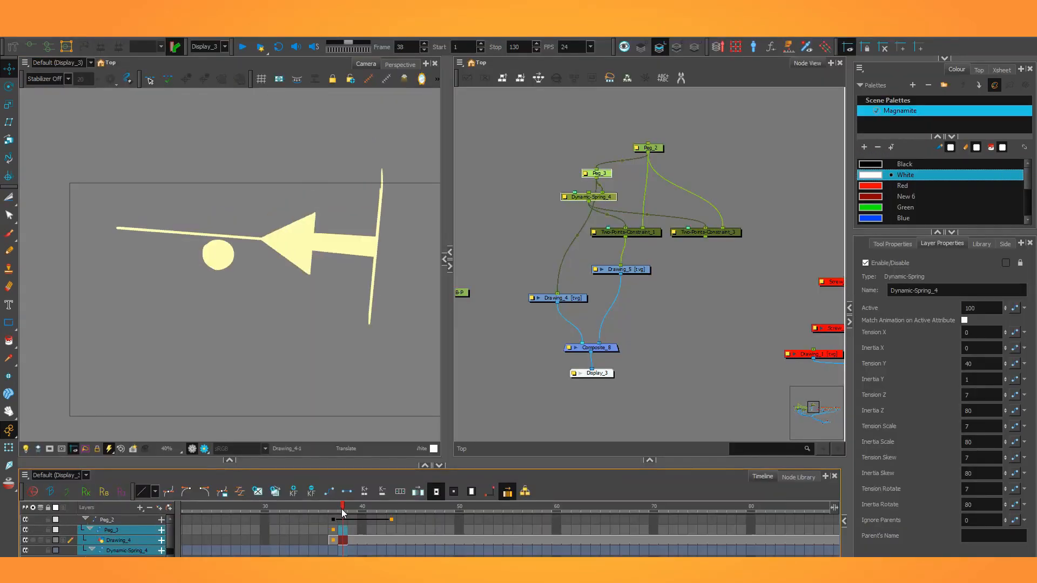
Scrub forward from frame 38 to examine the arrow rig's Dynamic-Spring motion
left_click_drag(342, 512, 411, 532)
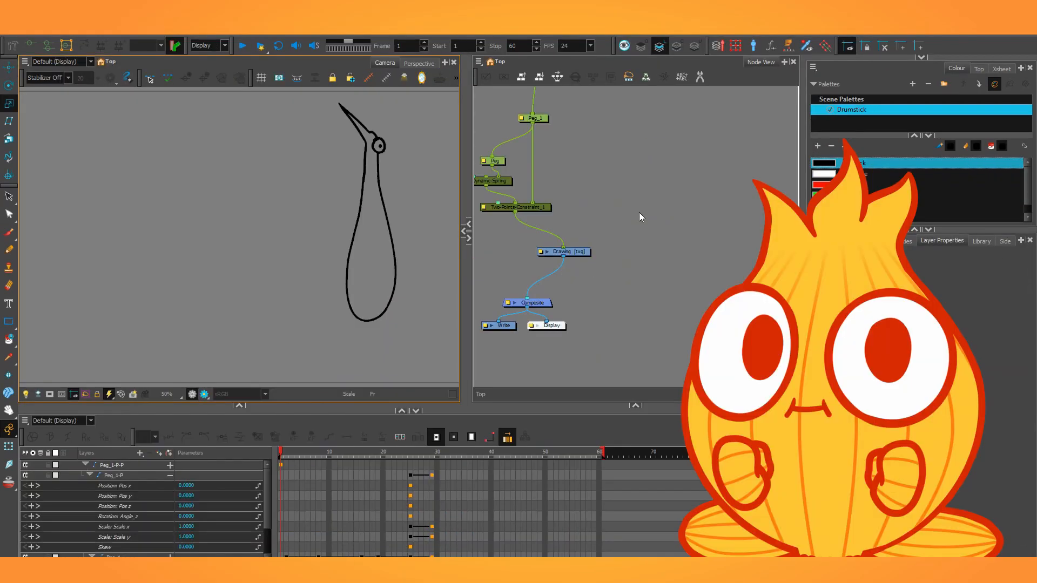
Reposition the bird's Drawing node directly beneath Two-Points-Constraint_1 in the network
left_click(564, 295)
mouse_move(565, 296)
left_mouse_down()
mouse_move(639, 244)
mouse_move(536, 243)
left_mouse_up()
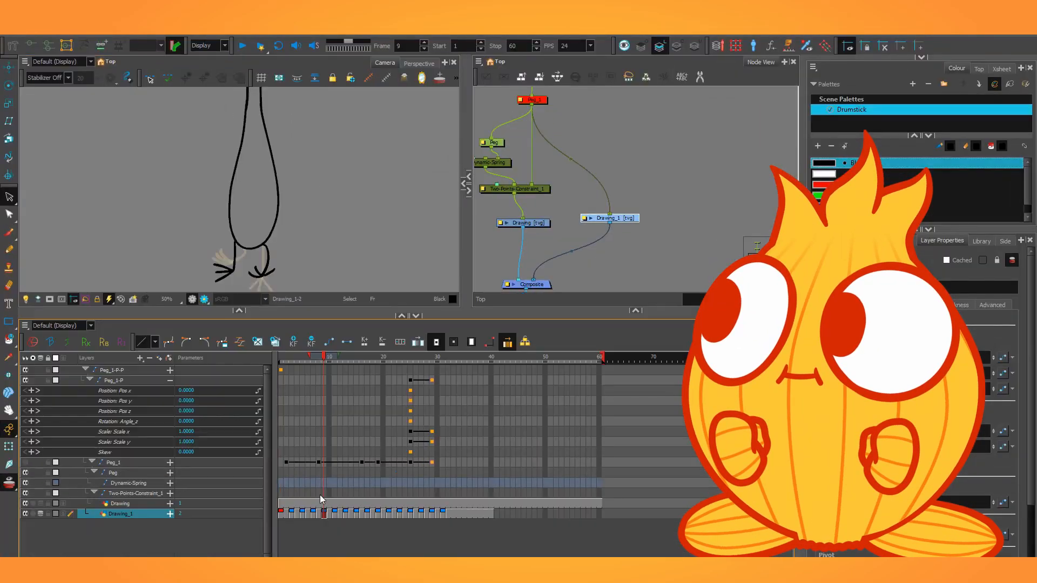
left_click(325, 466)
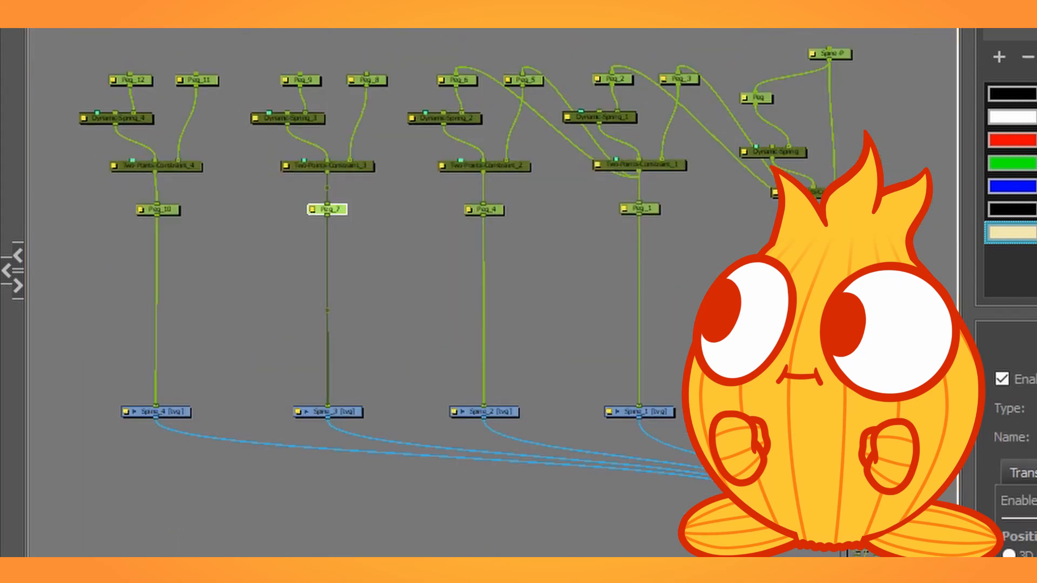
left_click(162, 210)
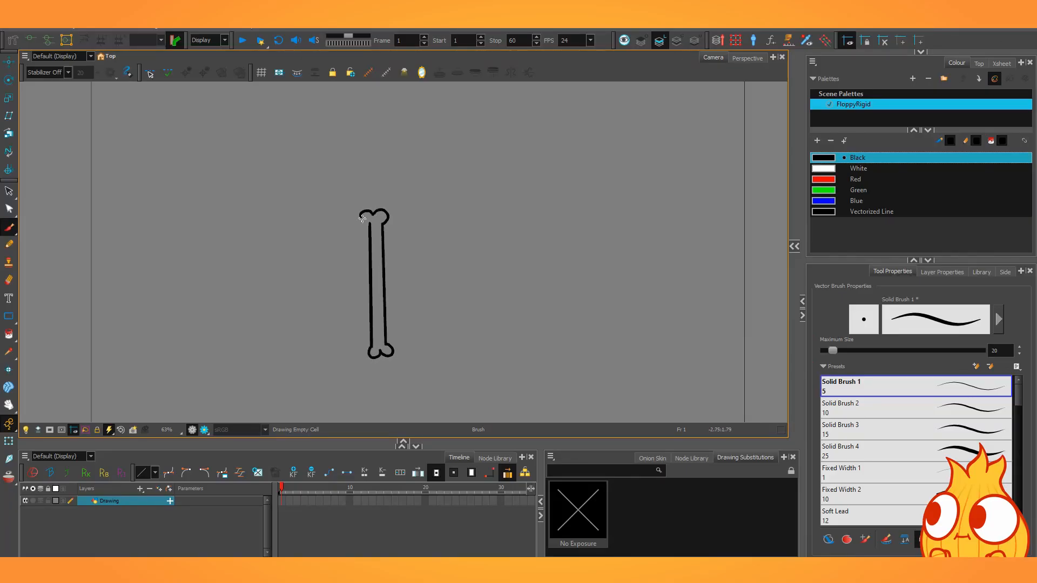
Close the bone's brush outline, add a pale cream palette colour and fill the bone with it
left_click_drag(362, 218, 370, 224)
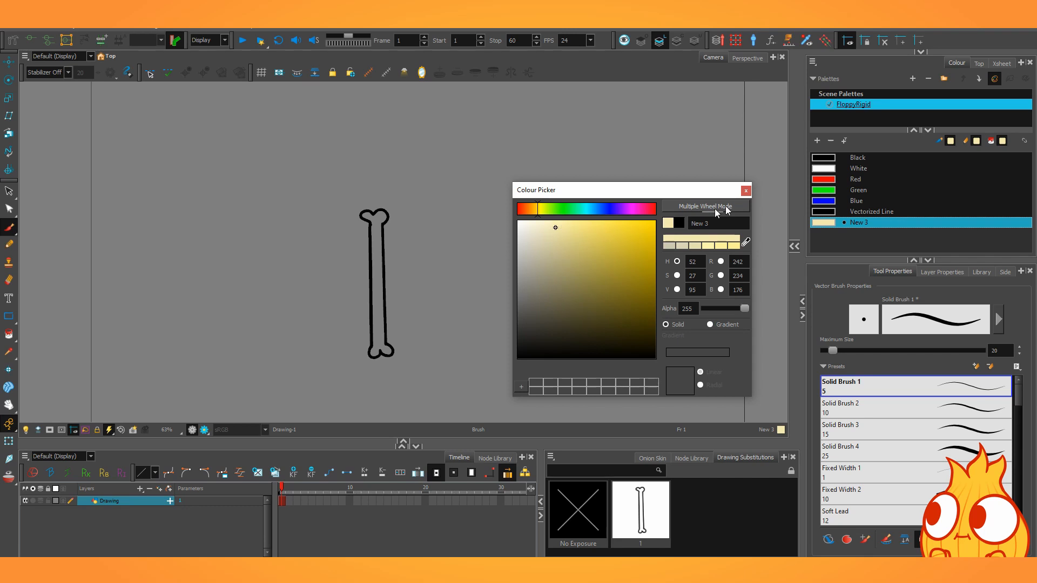
left_click(748, 190)
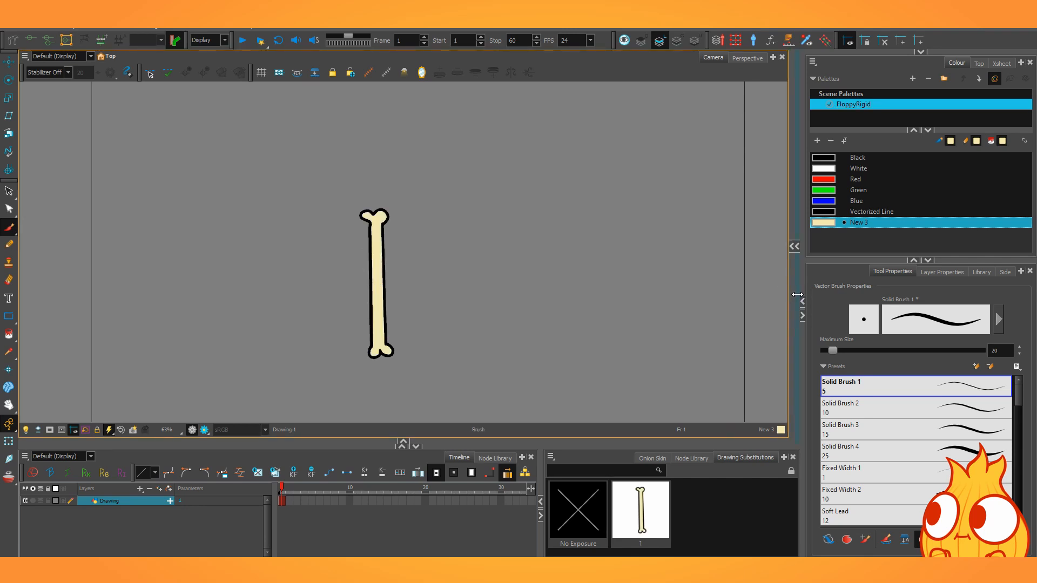
Rename the bone drawing Spine and give it a parent peg pivoted at the bone's base
left_click_drag(610, 315, 488, 315)
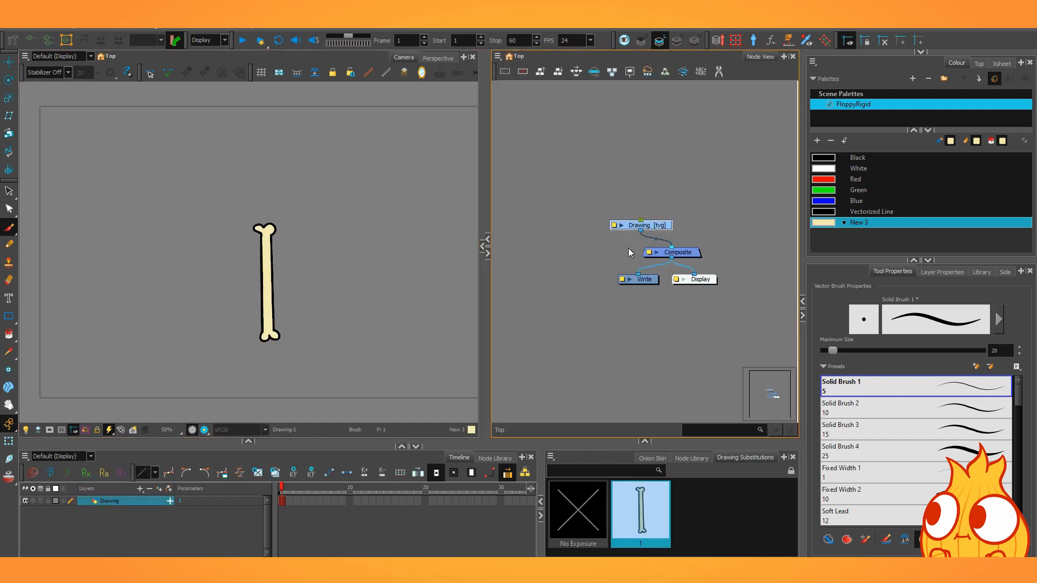
key("ctrl+p")
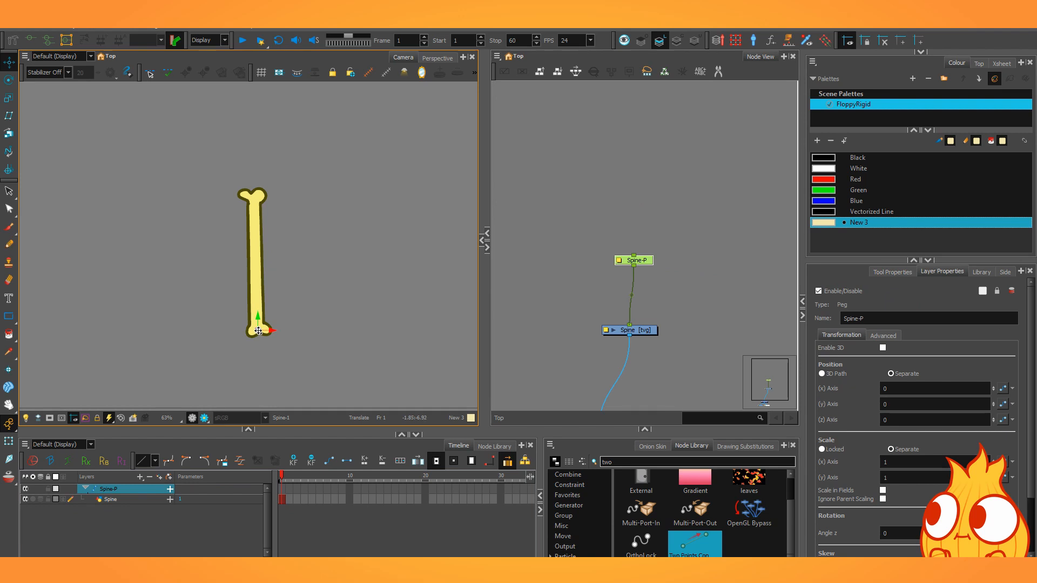
Insert a Two-Points-Constraint between Spine-P and the Spine drawing, with Spine-P feeding its right port
left_click(573, 284)
left_click_drag(701, 539, 550, 283)
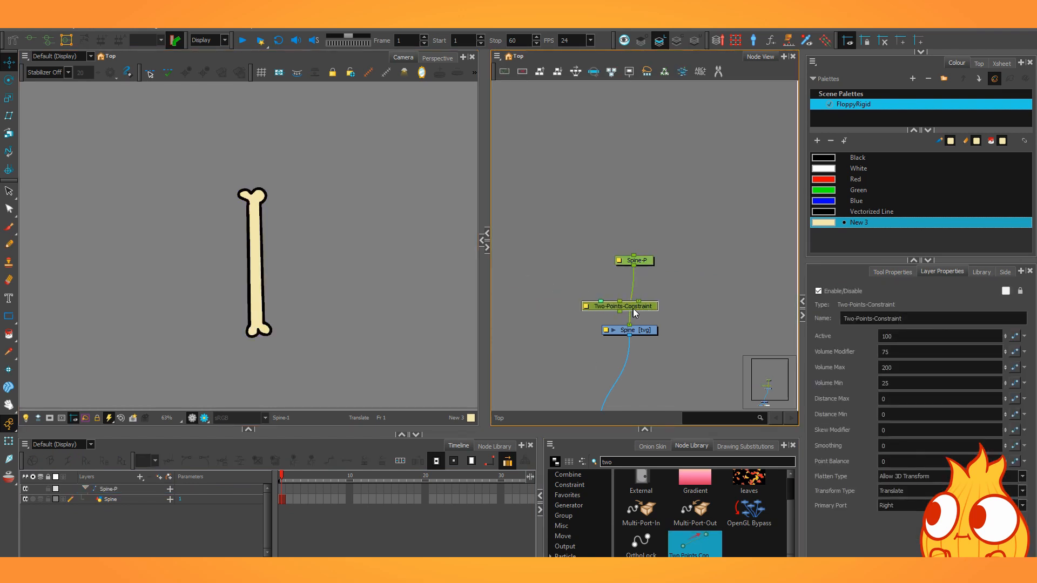
left_click_drag(626, 312, 629, 312)
left_click(572, 271)
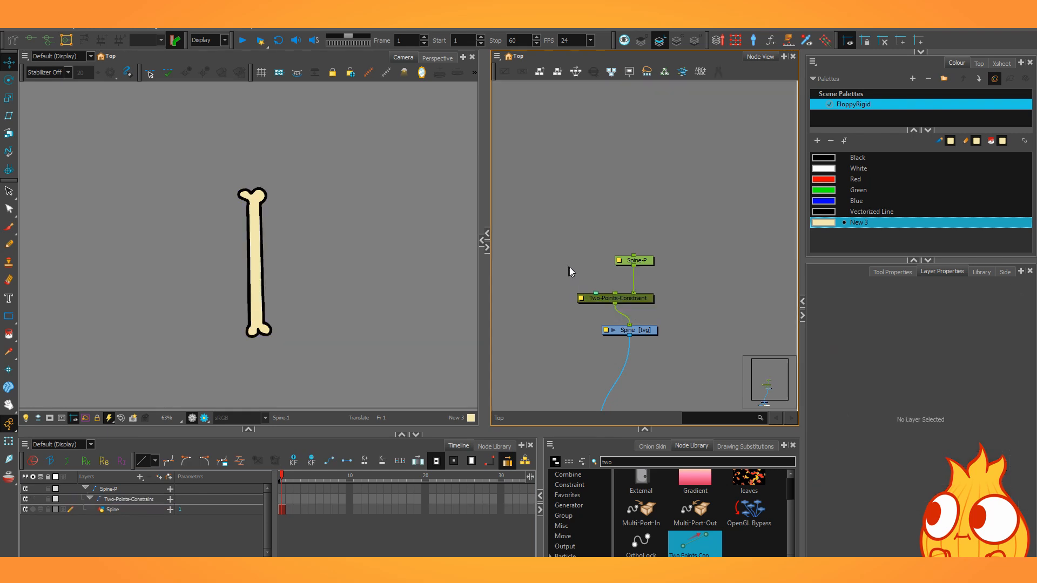
Connect a new peg to the constraint's free point, pivot it at the bone's upper end and test the stretch
left_click_drag(548, 215, 592, 254)
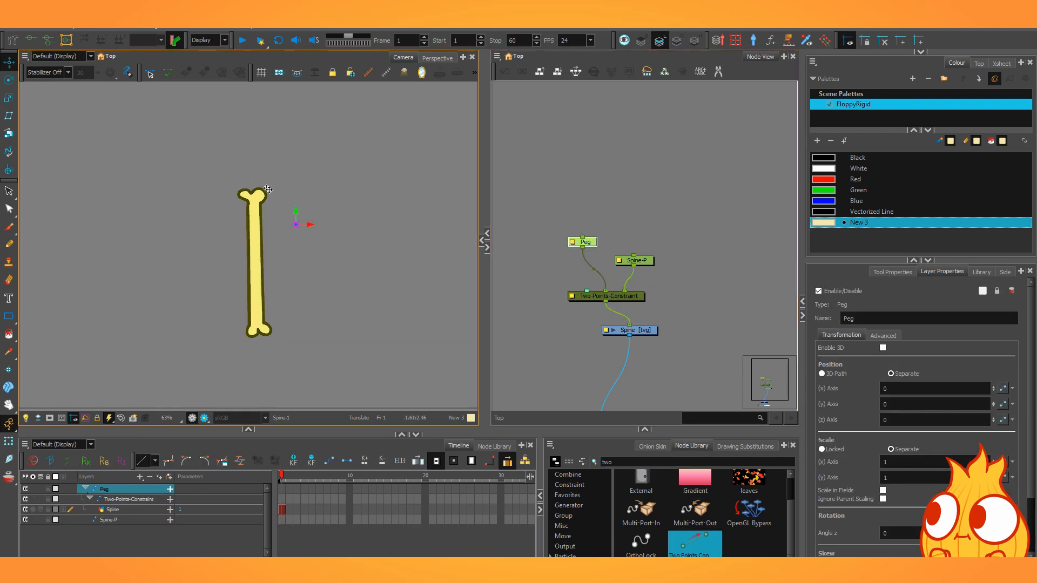
left_click_drag(253, 196, 141, 156)
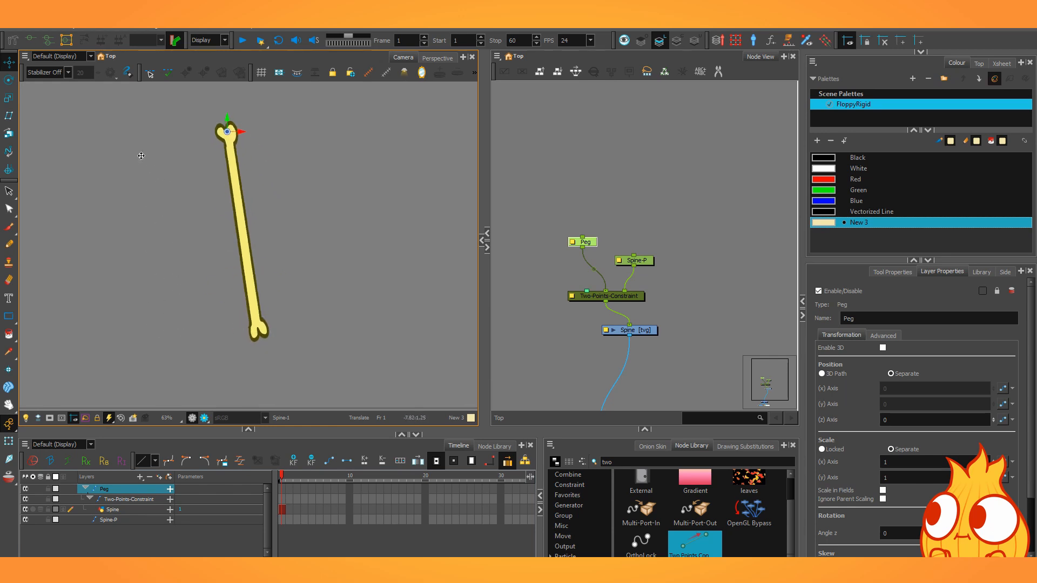
Set the constraint's Distance Max and Distance Min to 100 and move the upper peg to test the bone's rigidity
left_click(641, 296)
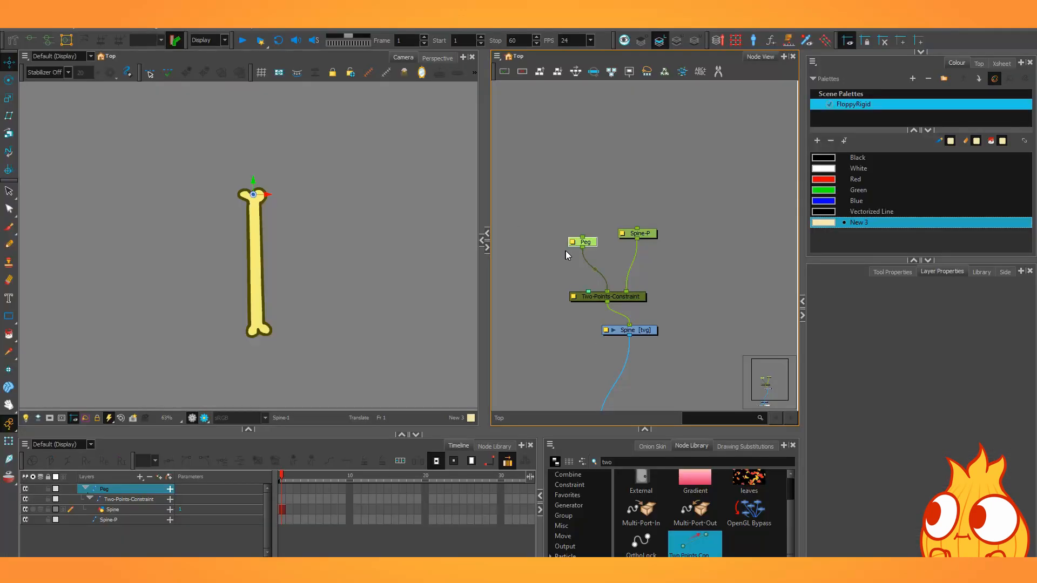
left_click(267, 87)
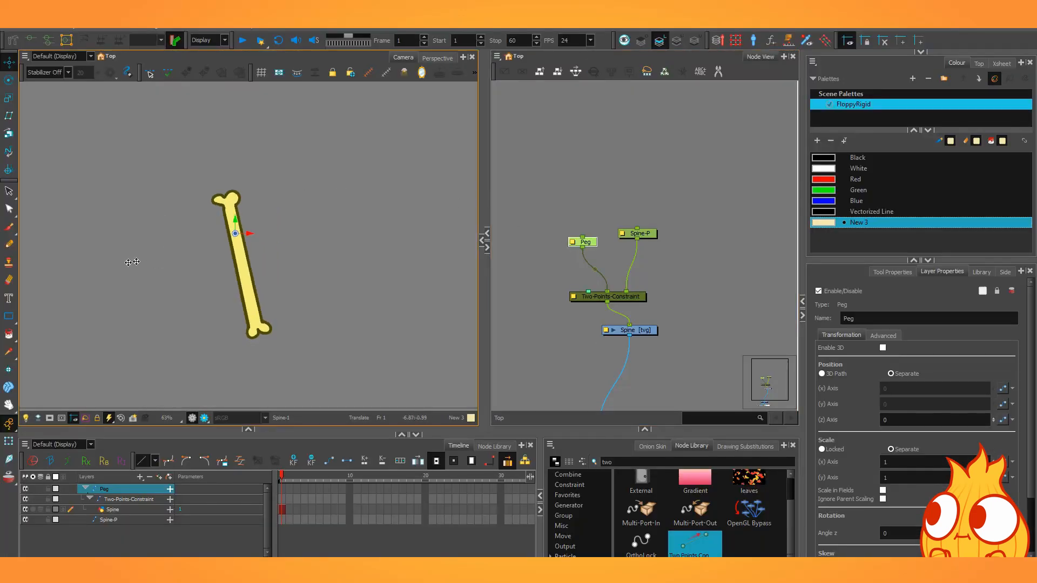
left_click_drag(132, 262, 229, 218)
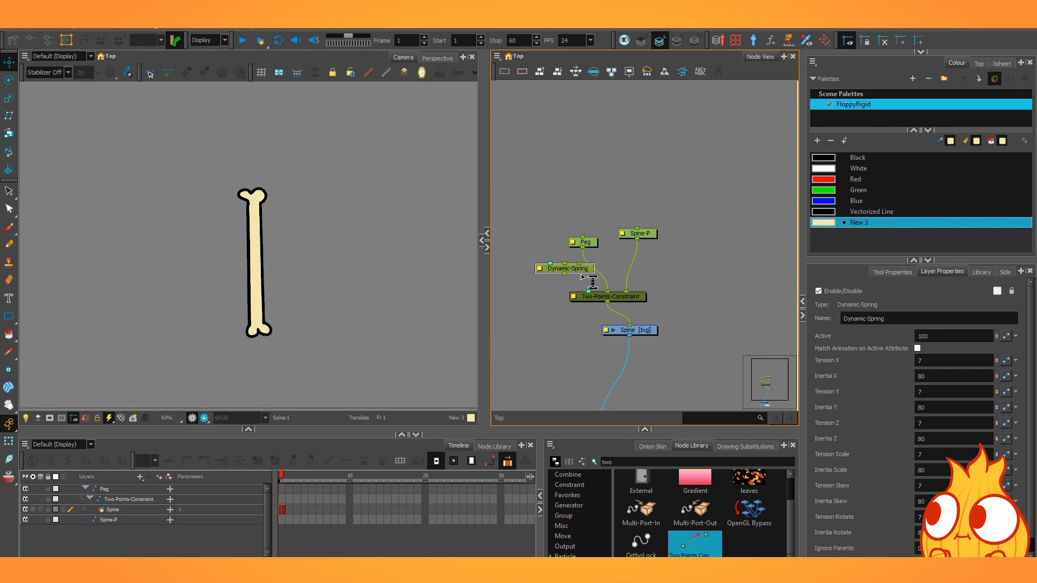
Insert a Dynamic-Spring between the upper peg and the constraint, and parent that peg to Spine-P
left_click_drag(582, 276, 592, 277)
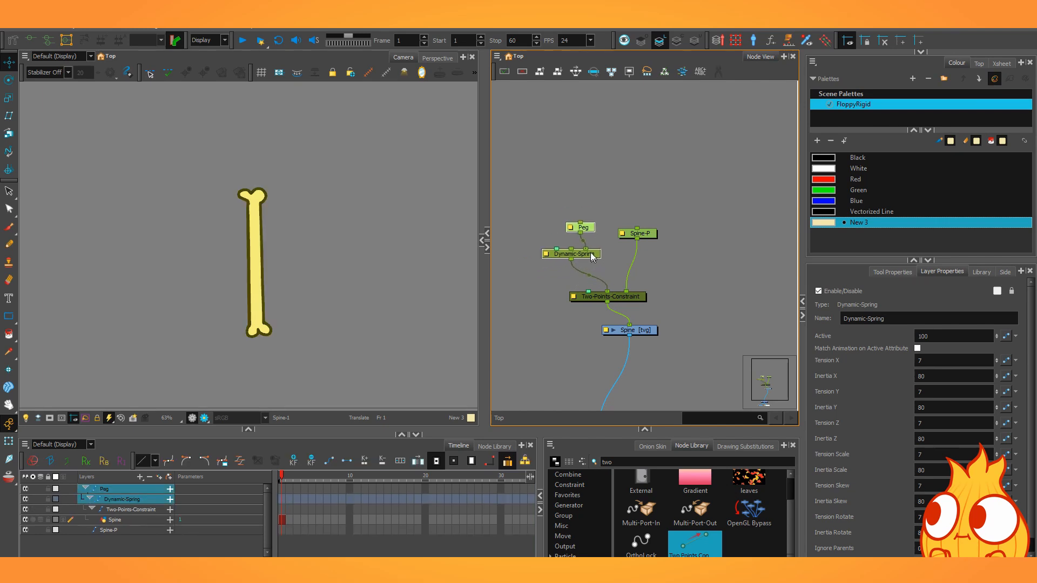
left_click_drag(654, 233, 650, 217)
left_click(324, 530)
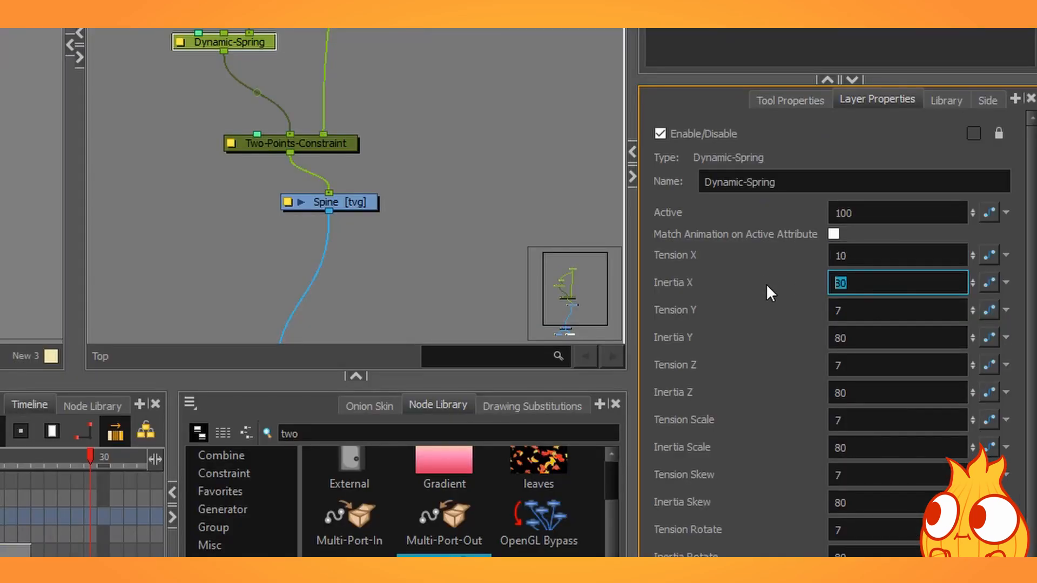
Set the Dynamic-Spring's Tension X and Y to 10 and its Inertia X and Y to 60
type("60")
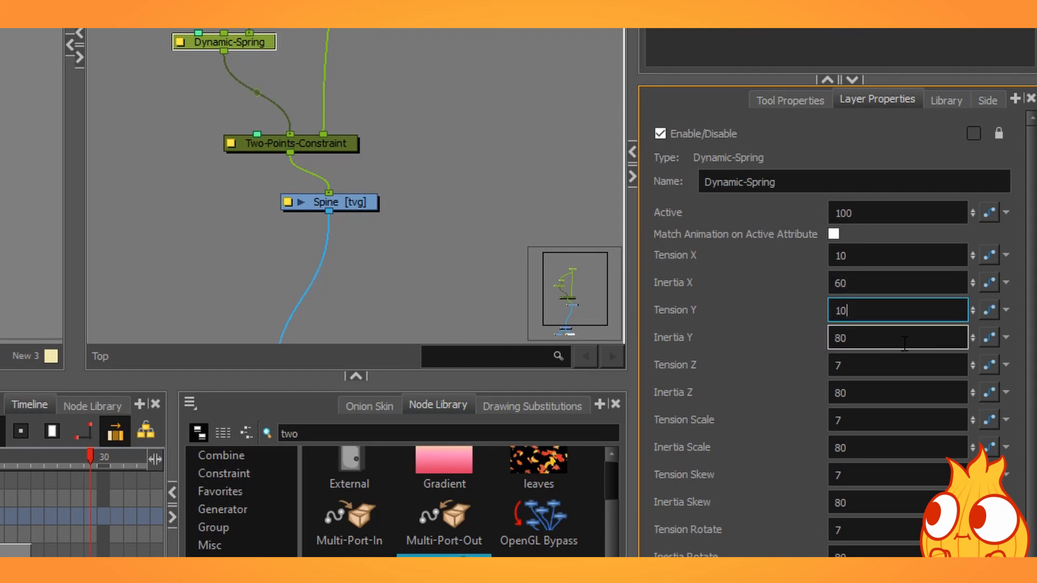
type("60")
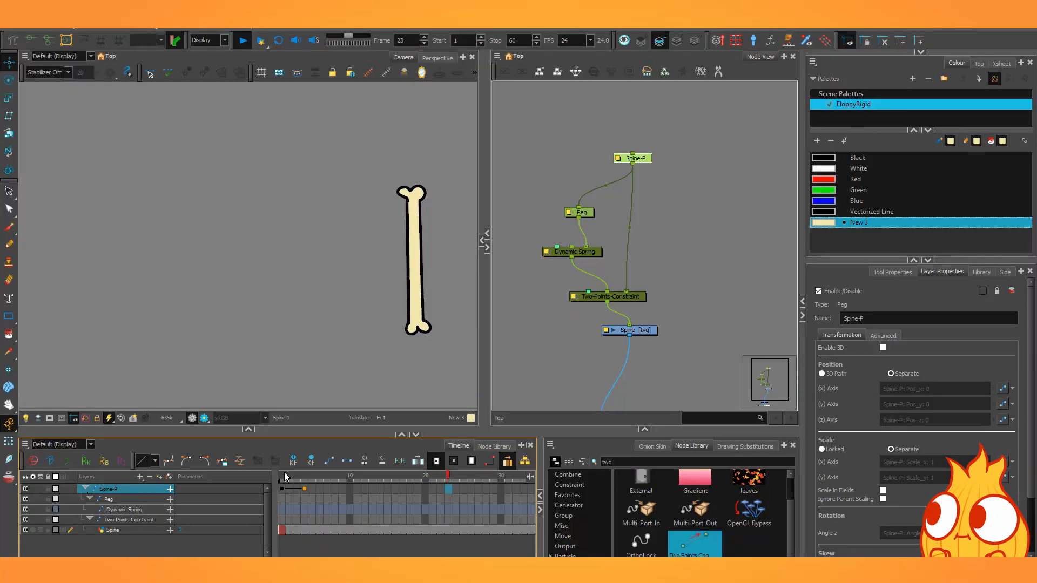
Play back the single bone's animation from frame 1 to examine the spring motion
left_click(282, 476)
key("shift+Return")
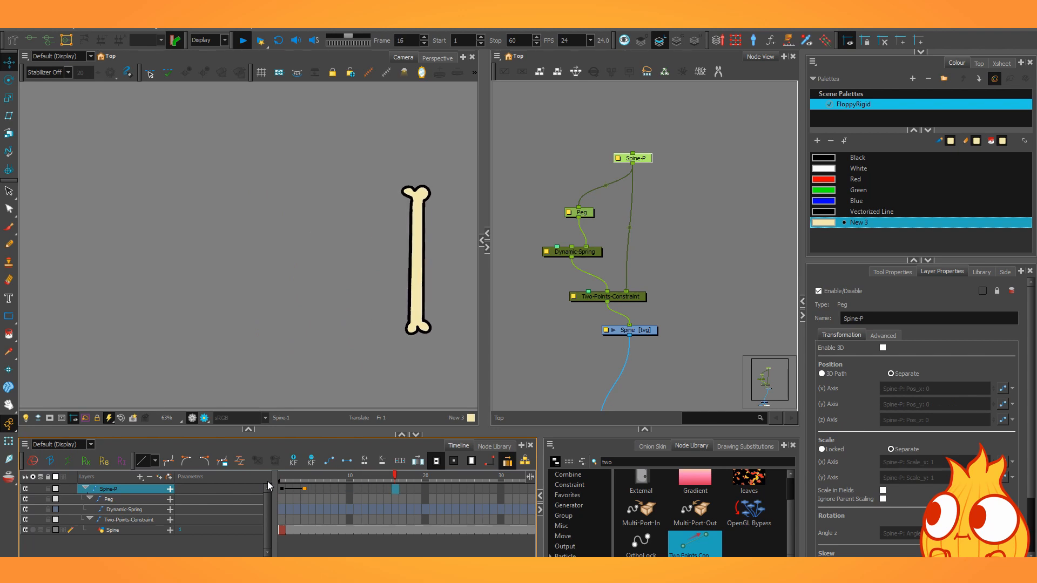
key("shift+Return")
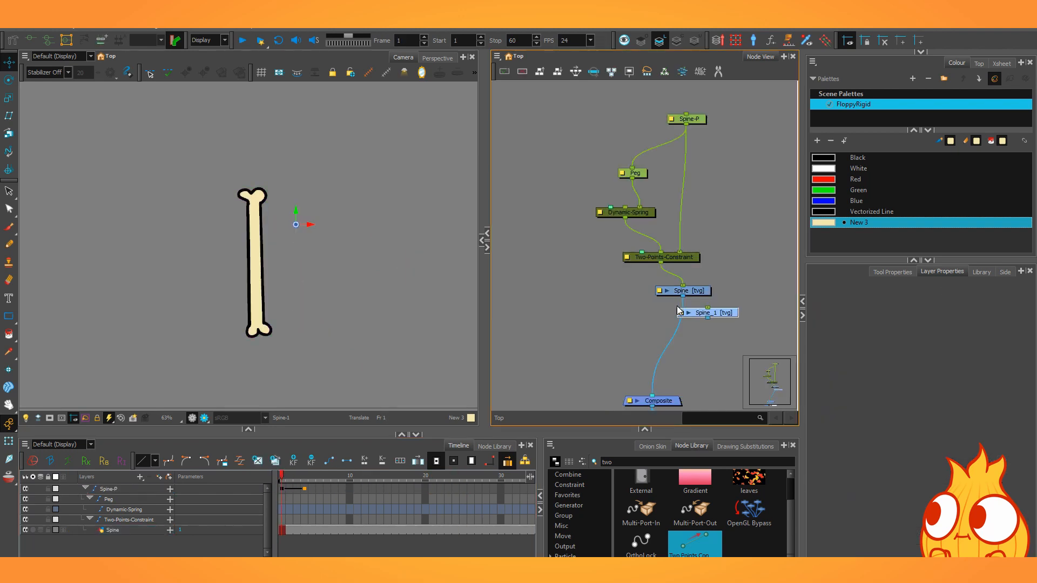
Duplicate the Spine drawing, connect it to the Composite and paste copies of the spring and constraint above it
left_click_drag(675, 294, 588, 293)
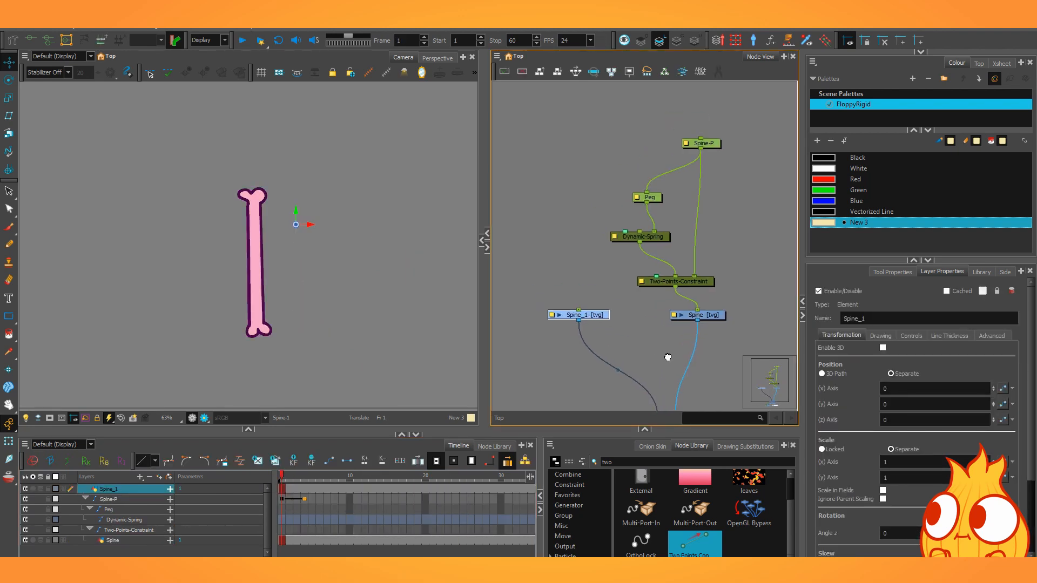
left_click_drag(750, 339, 589, 289)
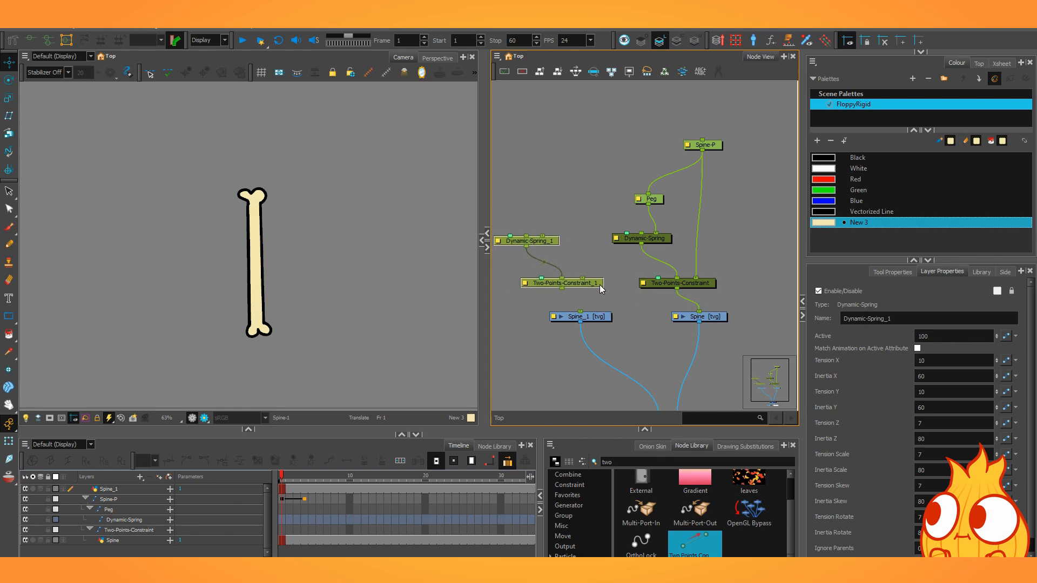
Link the copied constraint to Spine_1 through a new peg and position the second bone on top of the first
left_click(617, 331)
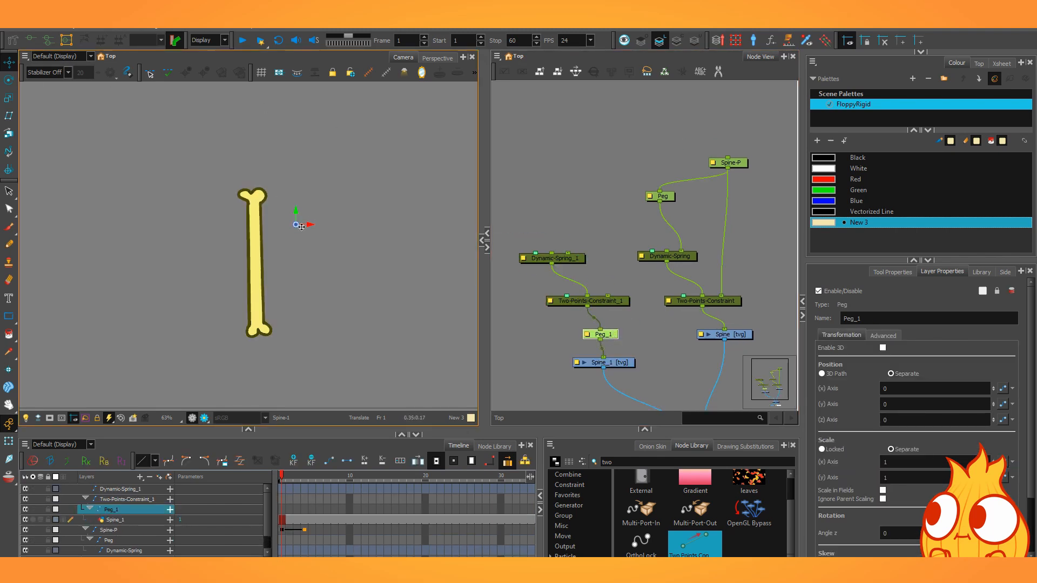
left_click_drag(301, 226, 303, 252)
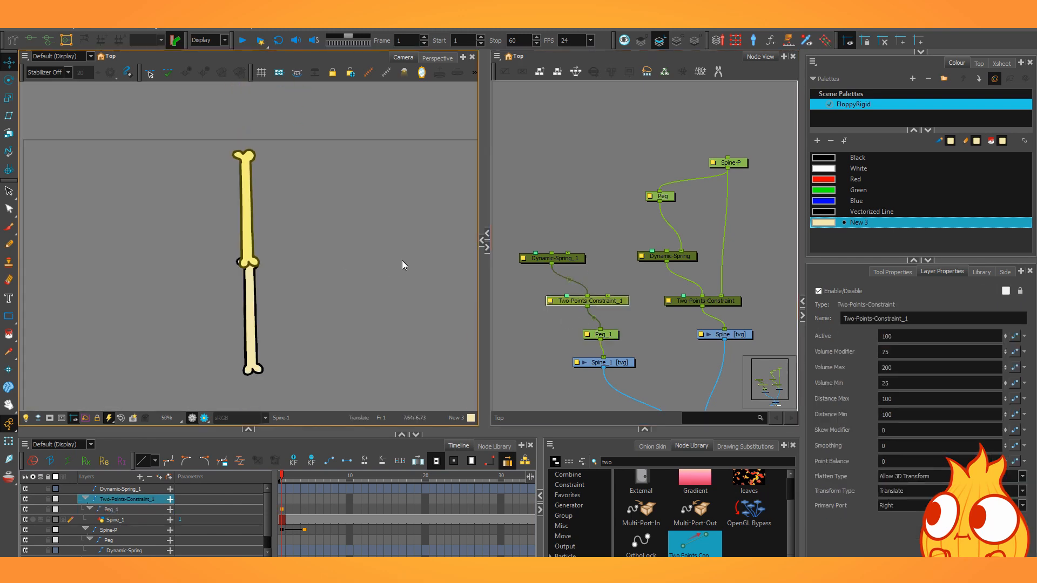
Connect the first bone's upper peg to the right port of Two-Points-Constraint_1
left_click(669, 198)
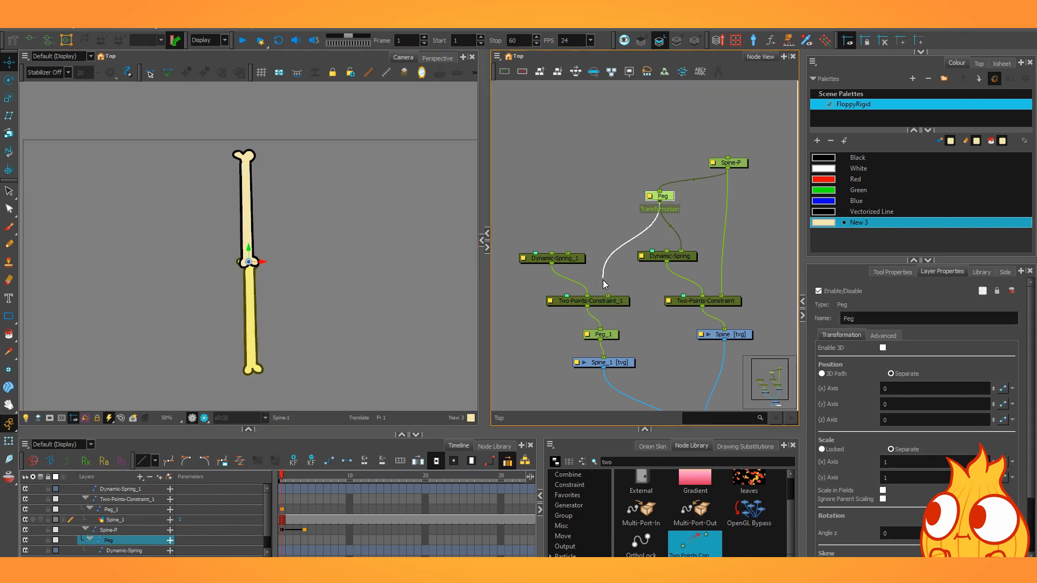
left_click_drag(601, 291, 602, 291)
Add a new peg feeding Dynamic-Spring_1 and pivot it at the upper end of the second bone
key("ctrl+p")
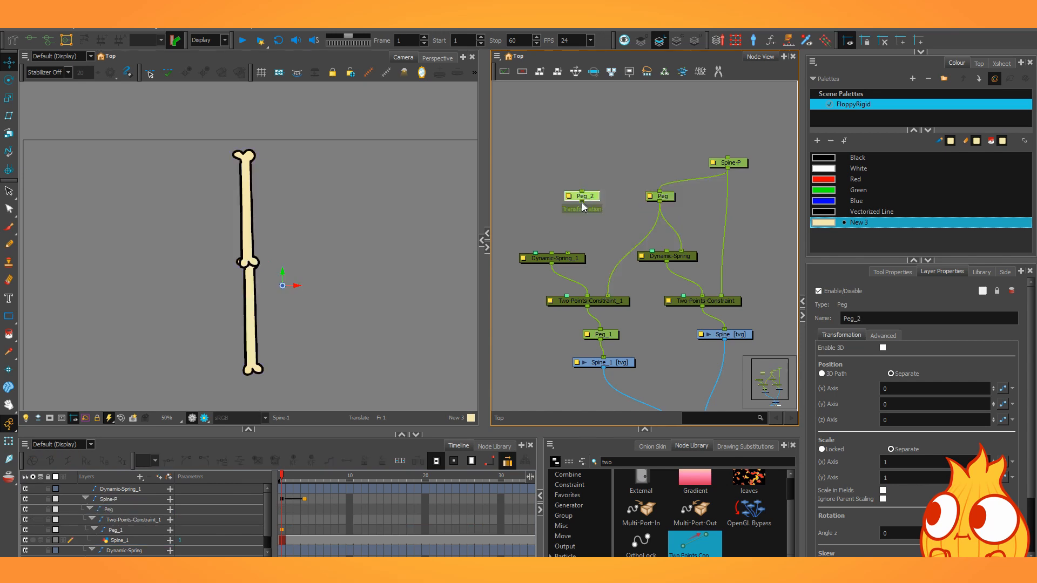
left_click_drag(581, 202, 574, 258)
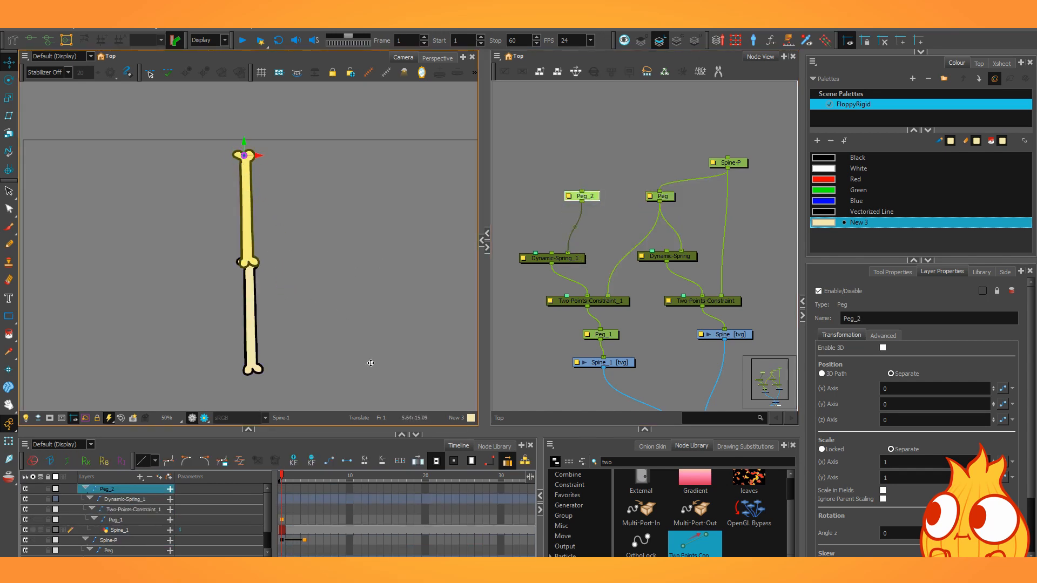
Select Spine-P, play back the two-bone animation and scrub from frame 1 to frame 14 to examine the joint
left_click_drag(614, 143, 686, 181)
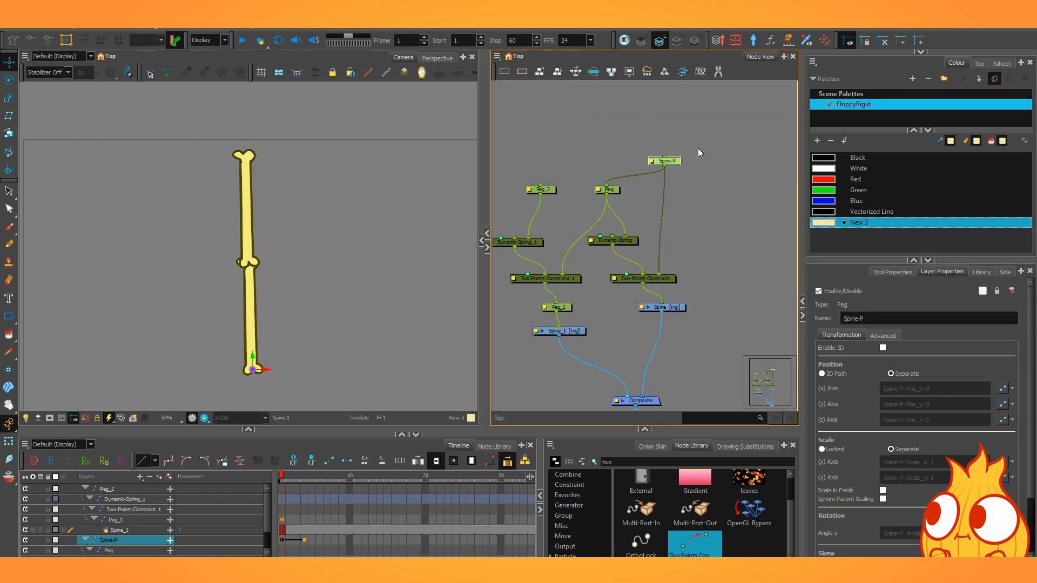
key("shift+Return")
key("shift+Return")
left_click(283, 475)
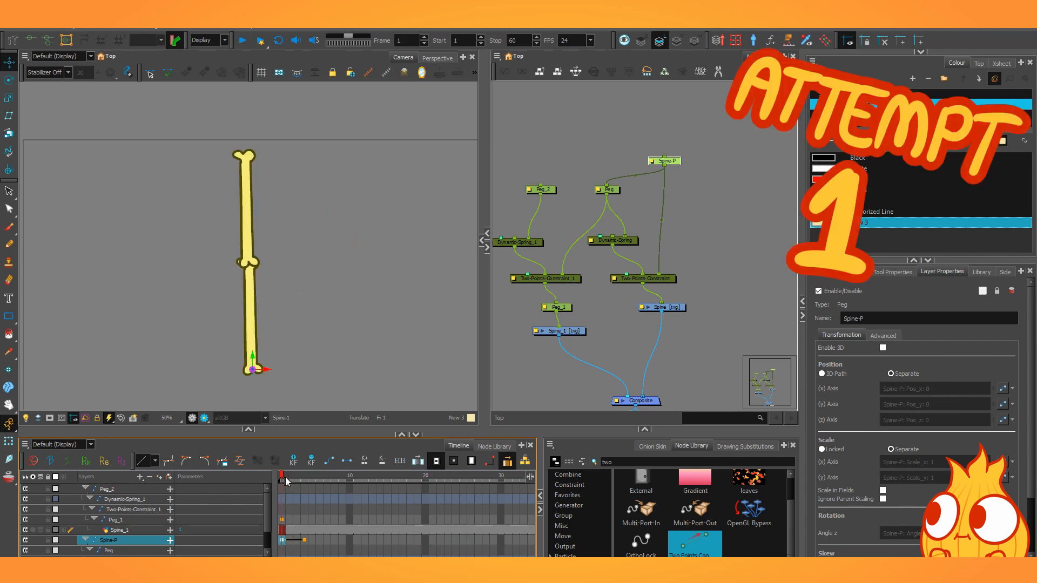
left_click_drag(285, 480, 381, 483)
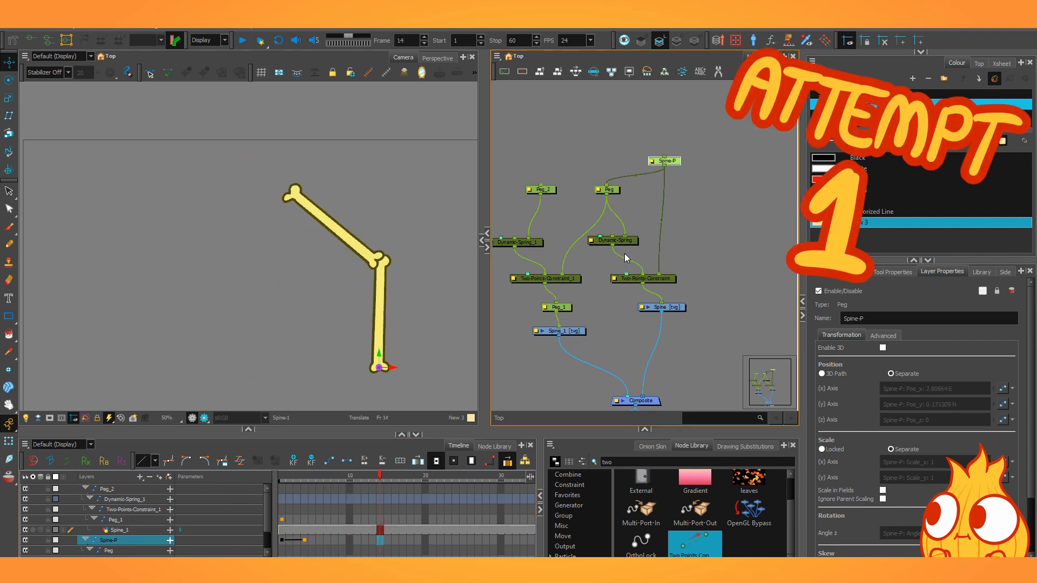
Feed the right port of Two-Points-Constraint_1 from Dynamic-Spring instead of Peg, and play the animation from frame 1
left_click_drag(614, 244, 561, 280)
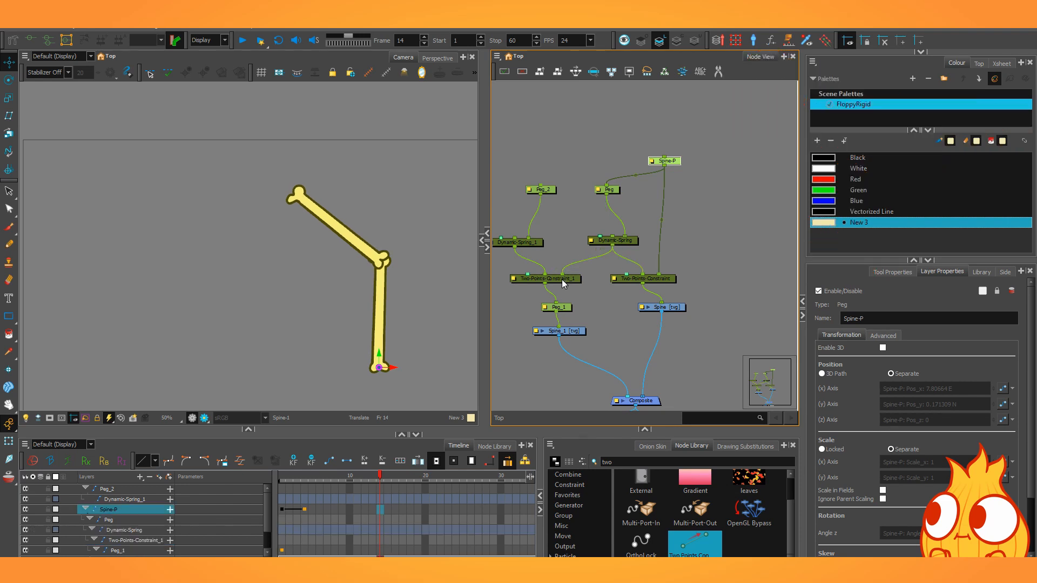
left_click_drag(309, 481, 275, 465)
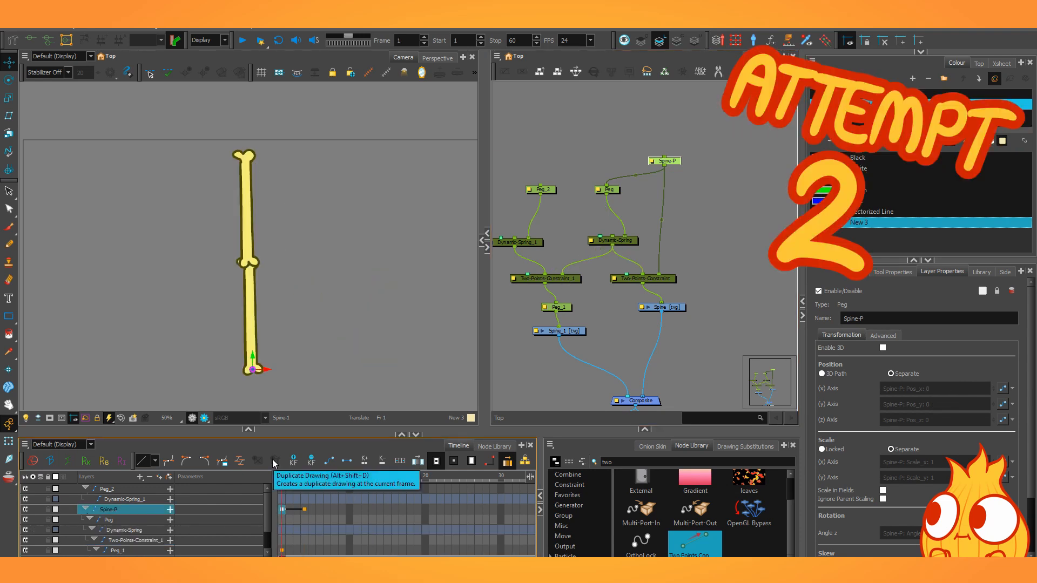
key("Return")
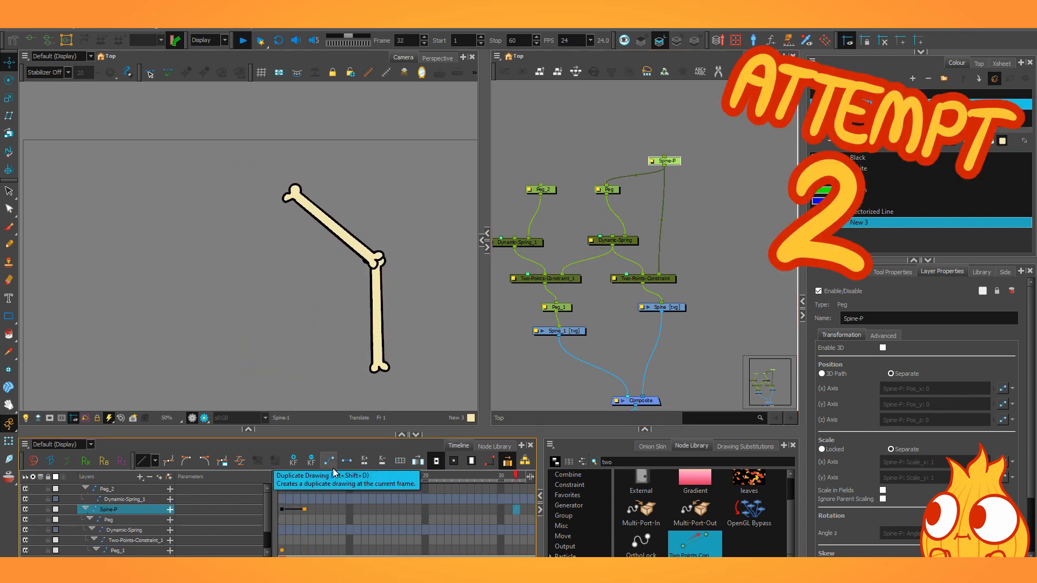
Test the bones with Spine-P feeding Peg_2, disconnect it again, and move Spine-P's second keyframe to frame 7
left_click_drag(332, 476, 315, 513)
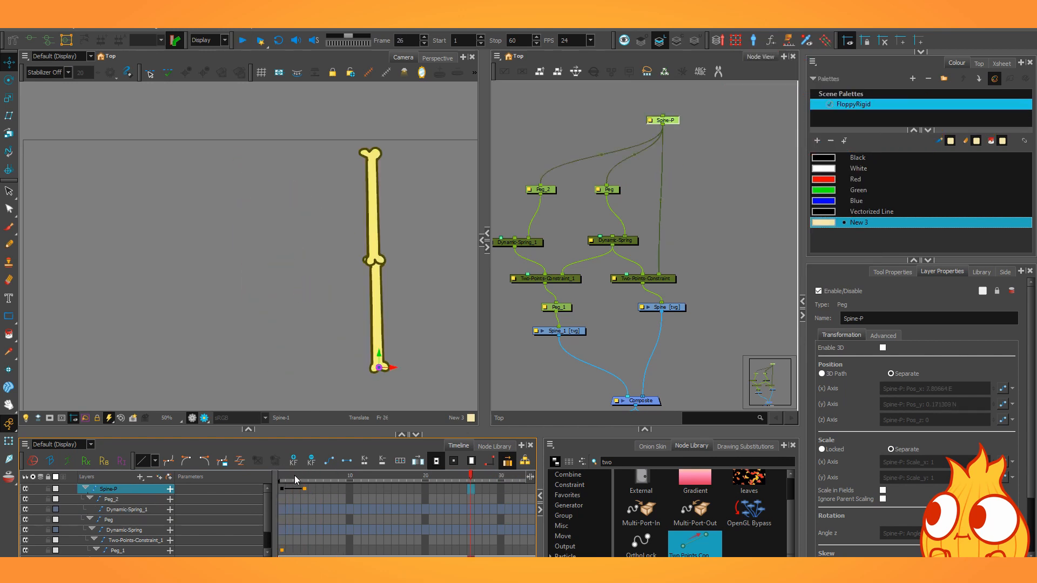
left_click_drag(354, 479, 272, 477)
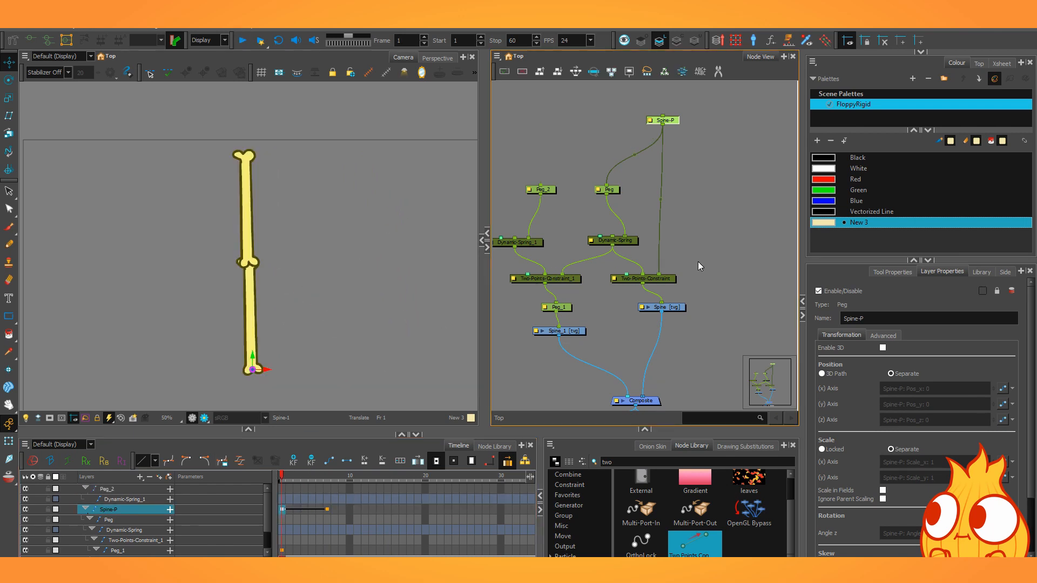
Set Two-Points-Constraint's Distance Max and Distance Min to 0, discard the spare constraint copy and select Two-Points-Constraint_1
left_click(654, 278)
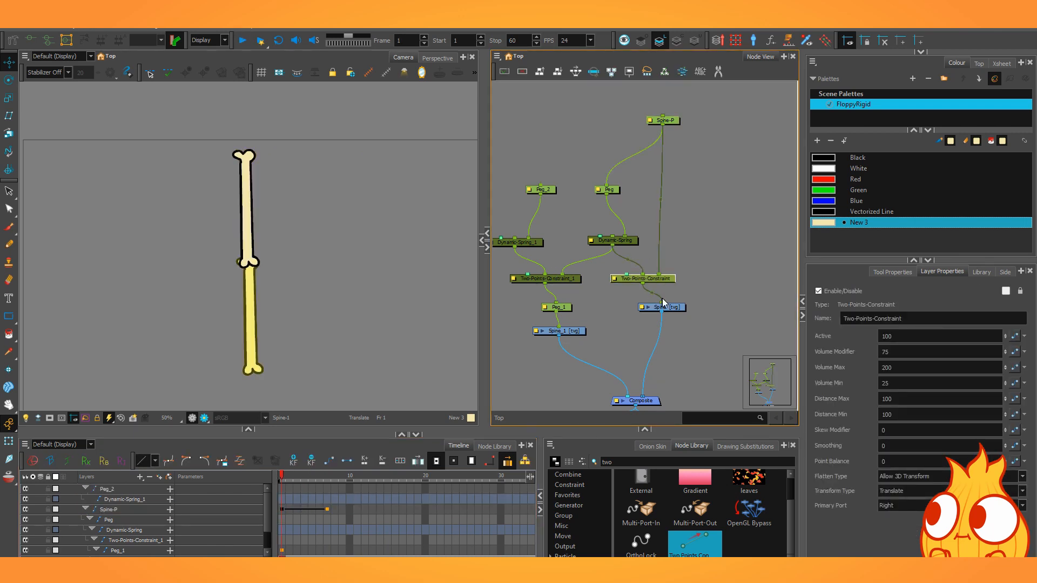
left_click_drag(674, 308, 706, 315)
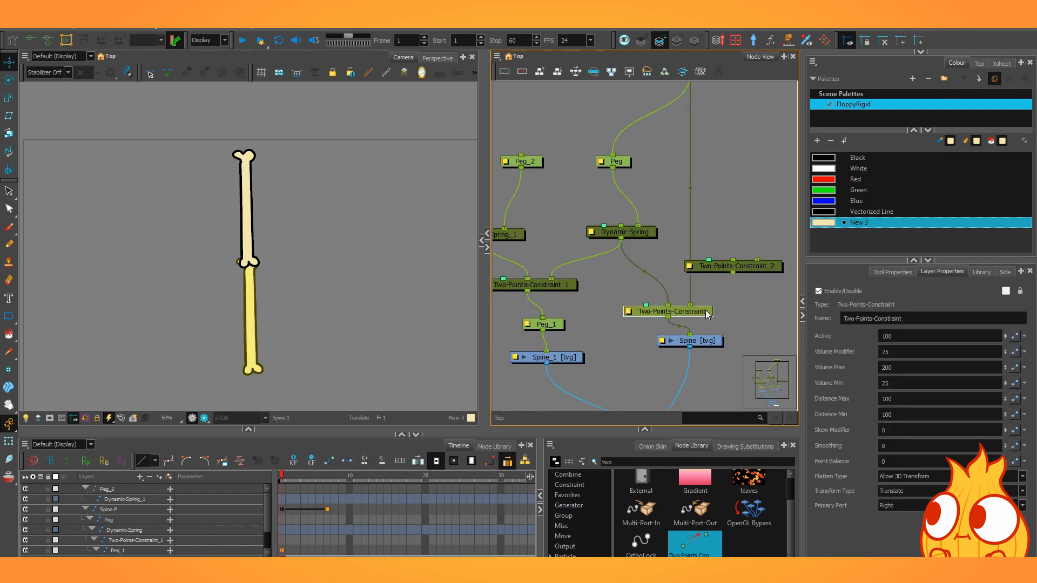
left_click(760, 264)
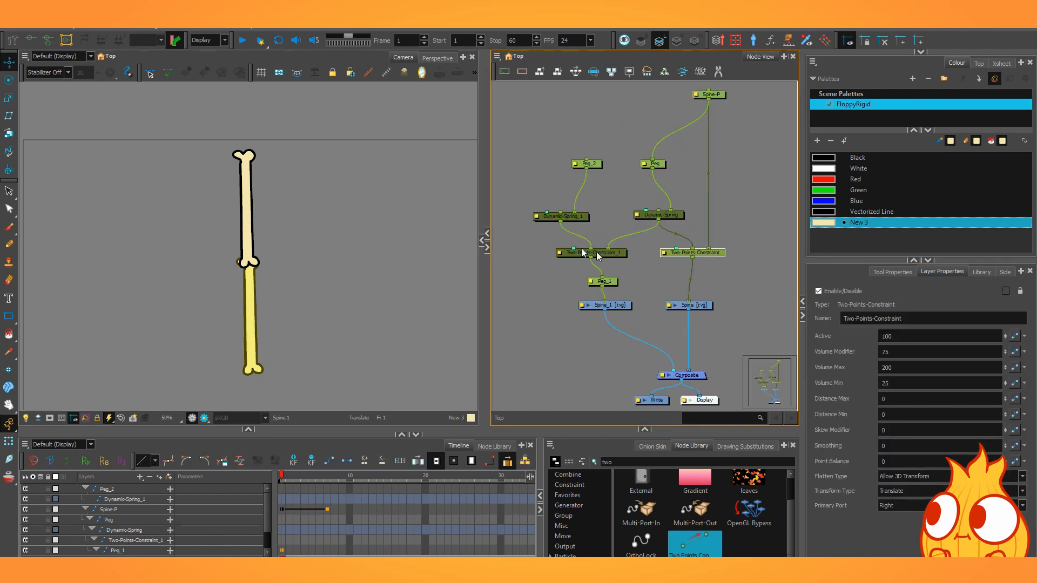
left_click(621, 256)
Play the animation from frame 1 to check the upper bone, before and after connecting Dynamic-Spring to Peg_2
mouse_move(286, 478)
left_mouse_down()
mouse_move(339, 475)
mouse_move(307, 479)
left_mouse_up()
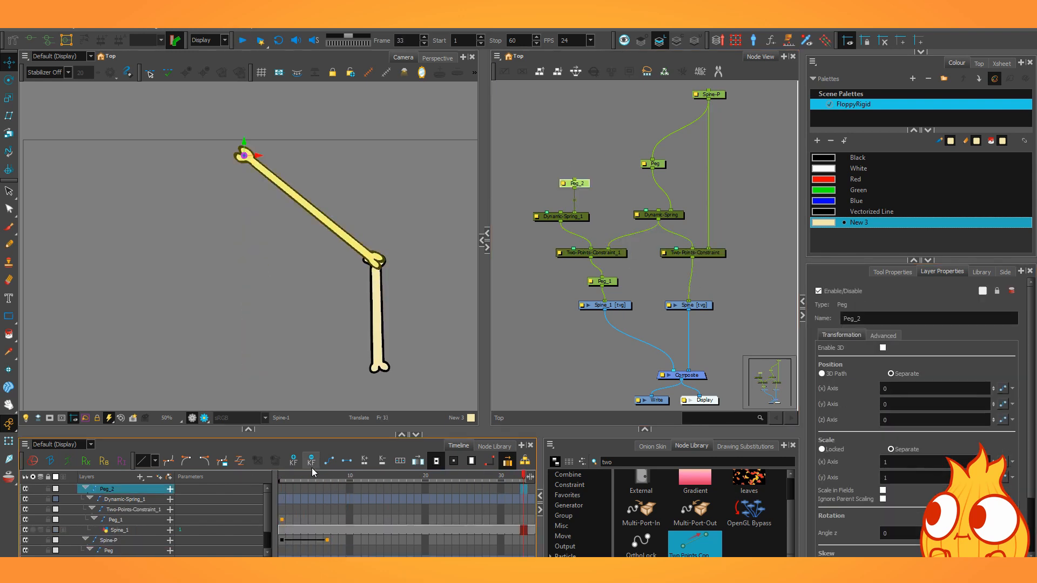
left_click(281, 476)
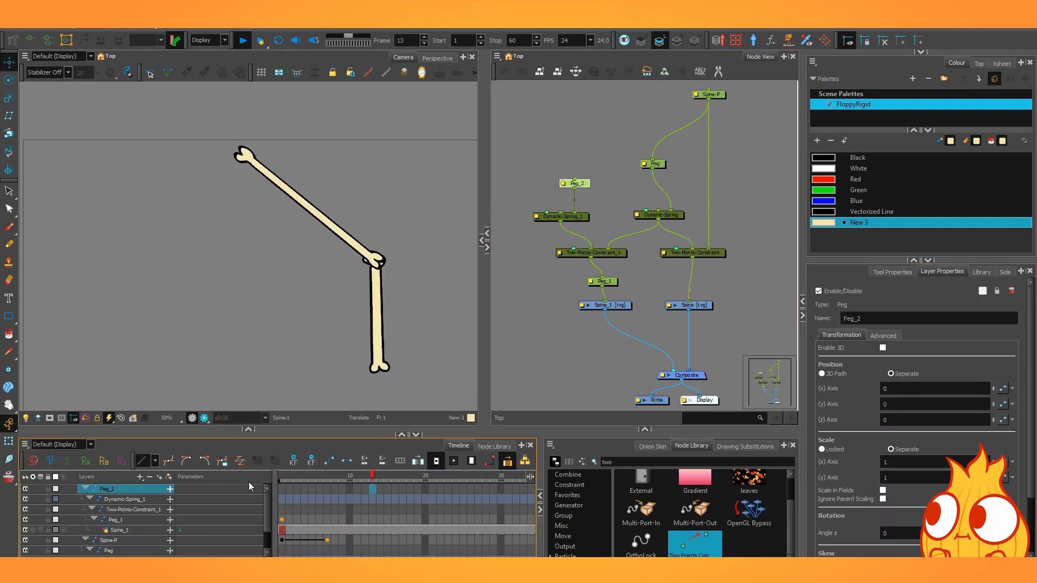
key("space")
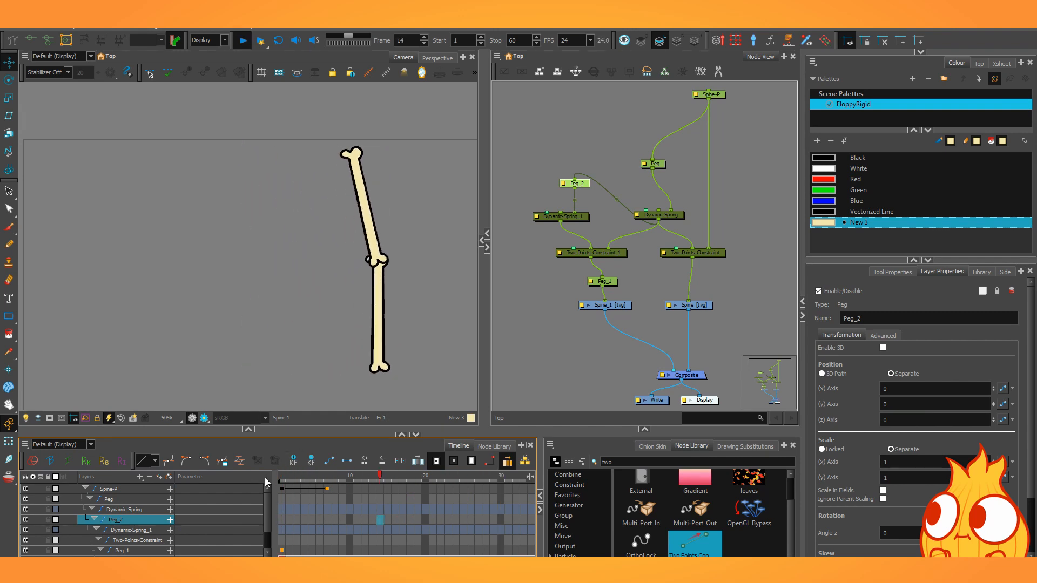
key("space")
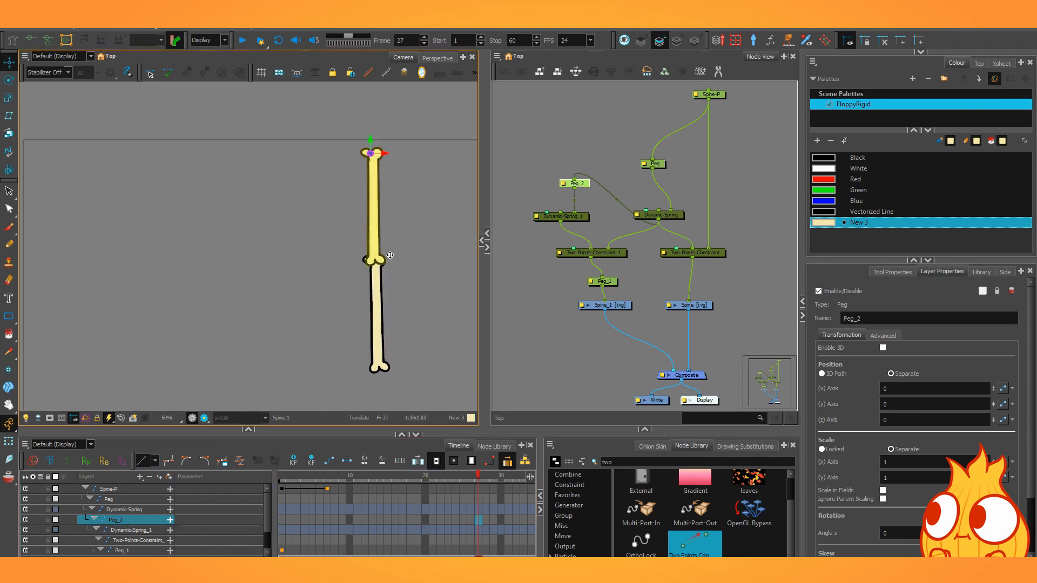
Scrub and play the animation, and set Distance Max and Distance Min of Two-Points-Constraint to 100
left_click_drag(284, 478, 369, 473)
left_click(654, 164)
mouse_move(282, 478)
left_mouse_down()
mouse_move(361, 477)
mouse_move(291, 475)
mouse_move(401, 495)
mouse_move(284, 480)
left_mouse_up()
key("Return")
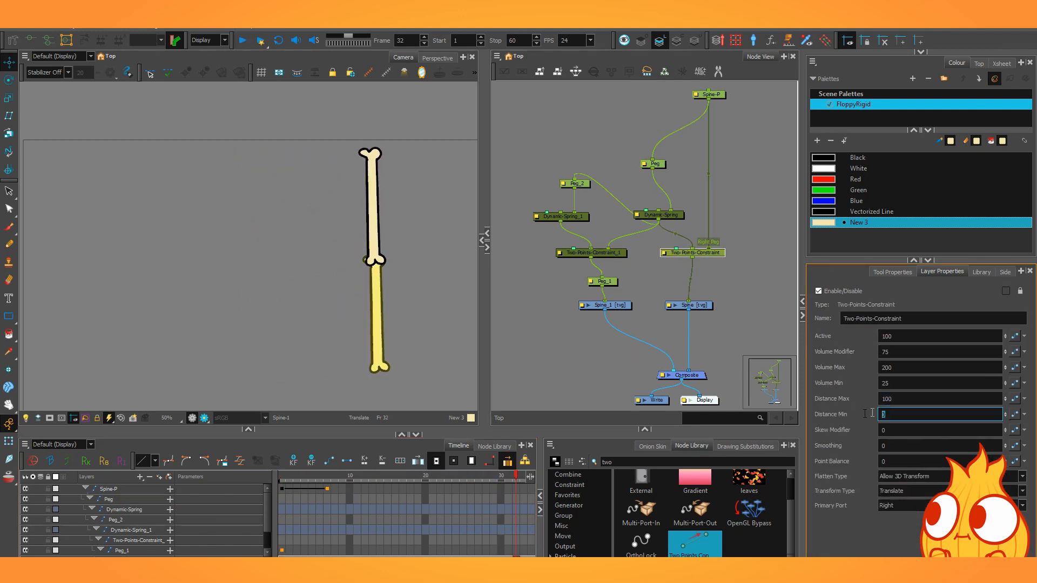
type("100")
key("Return")
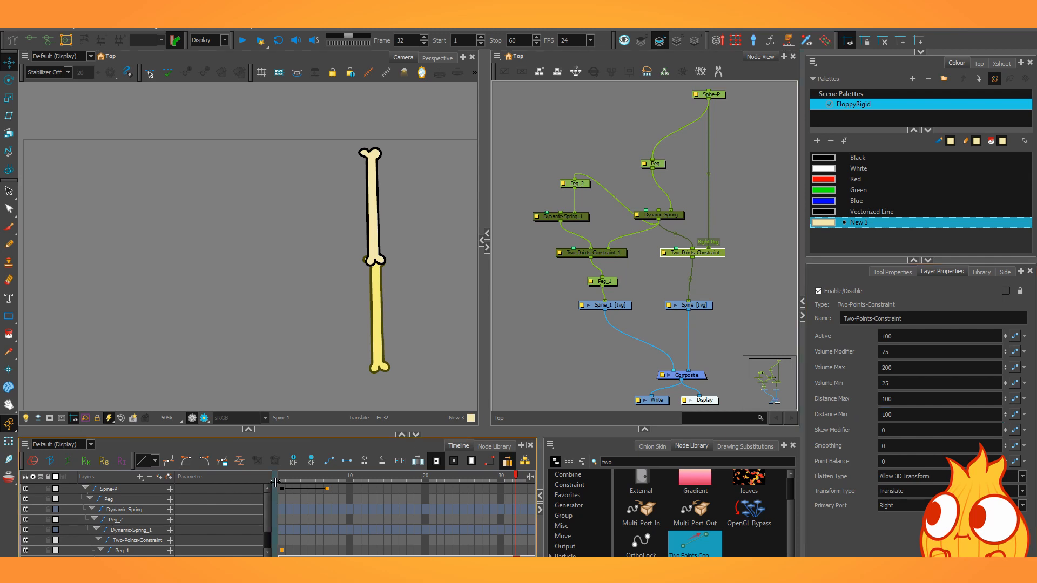
Feed Peg_2 and Two-Points-Constraint_1 from Two-Points-Constraint, and scrub the timeline to check the joint between the bones
mouse_move(284, 478)
left_mouse_down()
mouse_move(390, 476)
mouse_move(264, 478)
left_mouse_up()
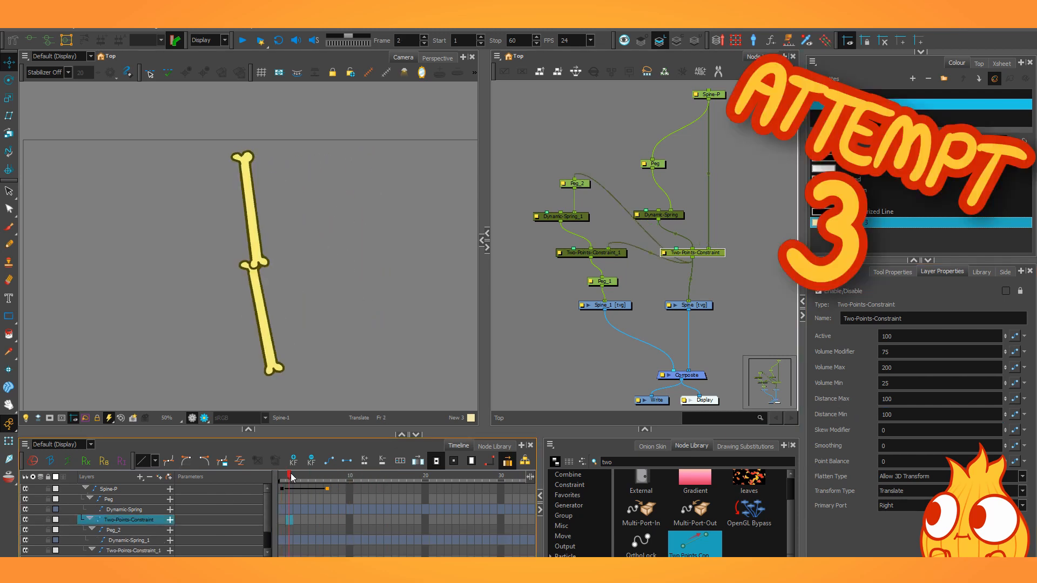
left_click_drag(291, 478, 316, 478)
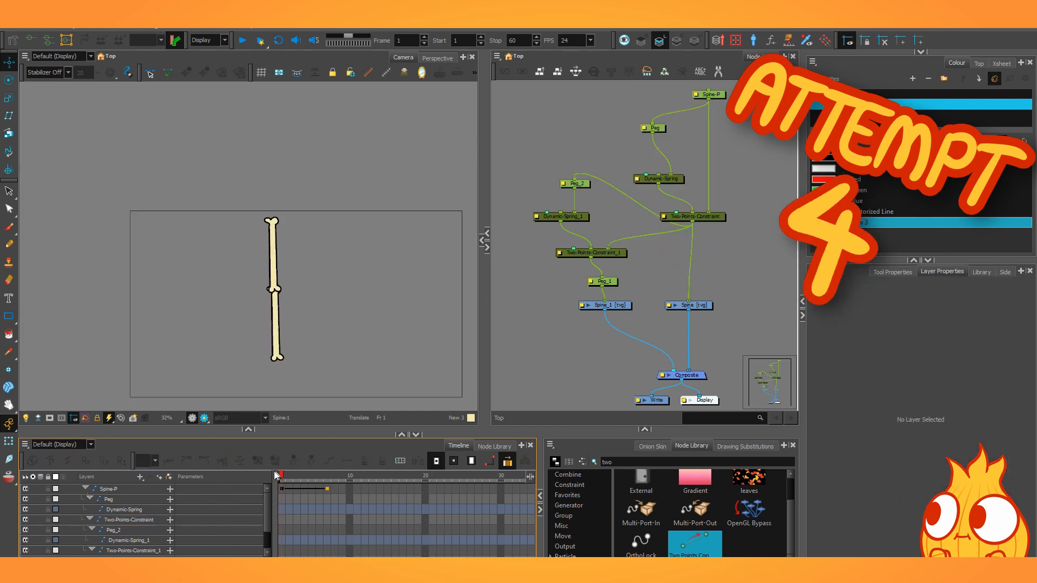
mouse_move(277, 475)
left_mouse_down()
mouse_move(344, 478)
mouse_move(296, 478)
left_mouse_up()
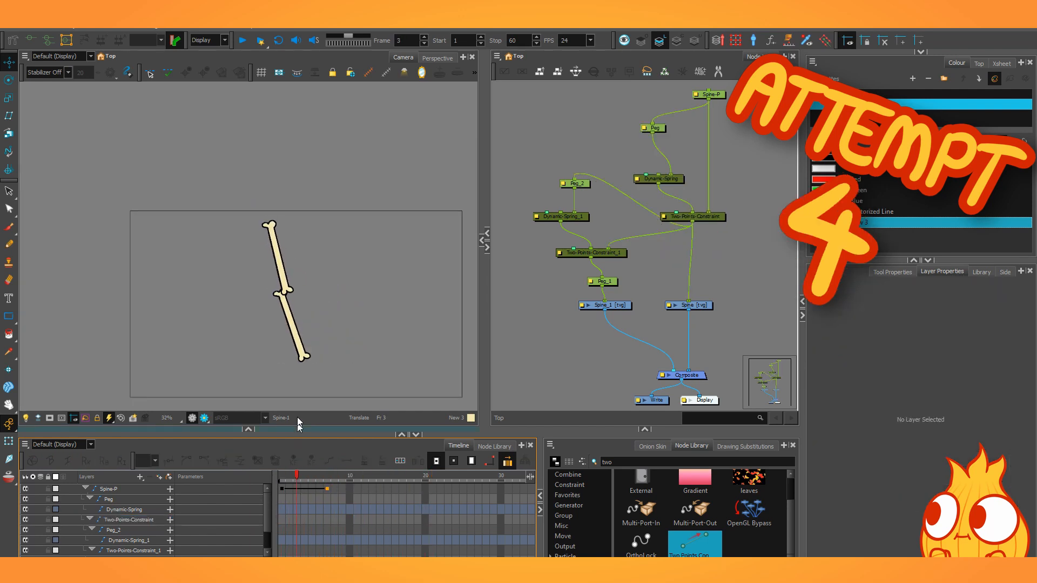
scroll(298, 383, "up", 1)
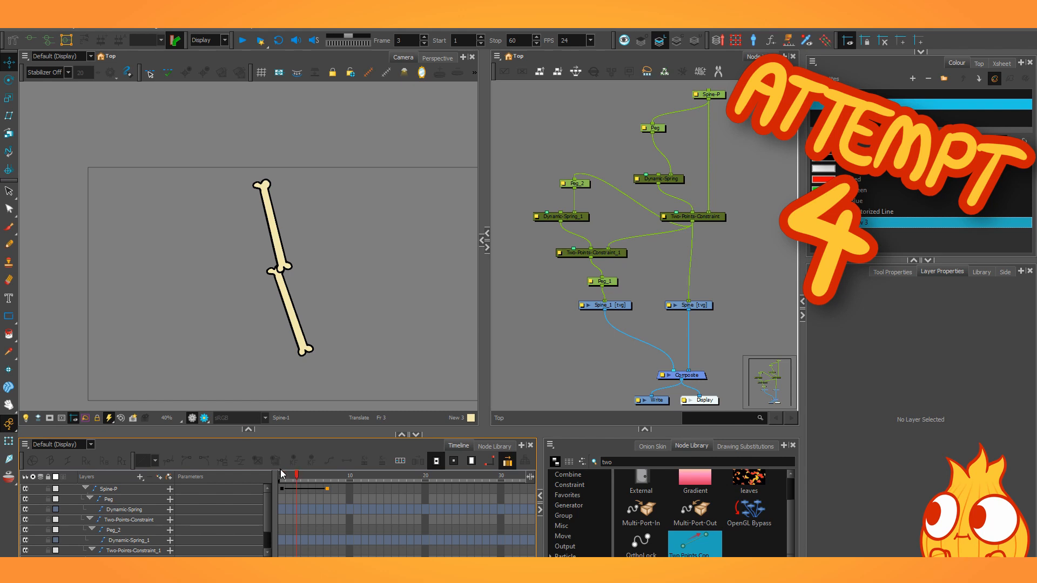
left_click_drag(296, 481, 384, 485)
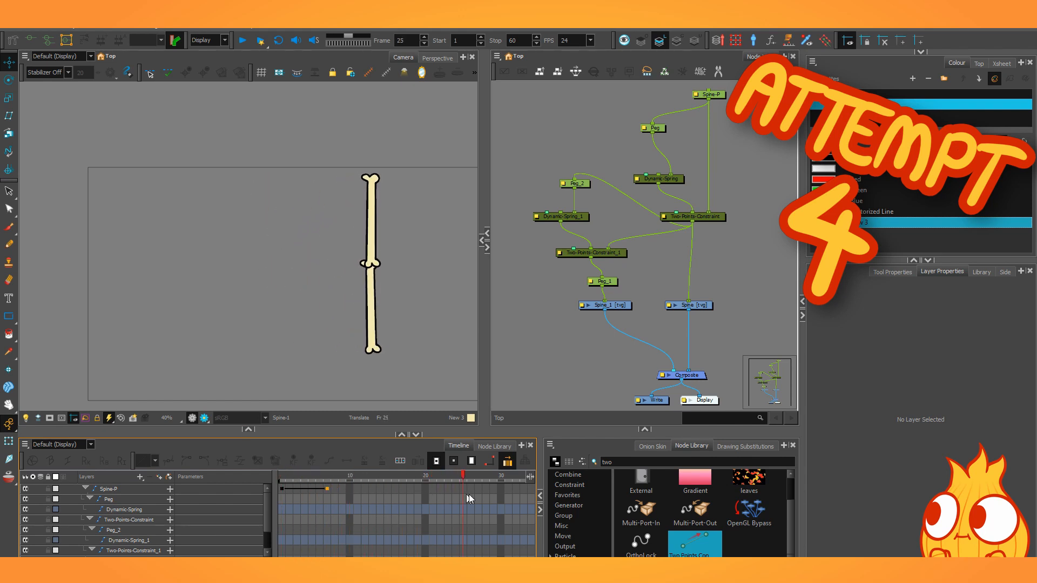
left_click_drag(459, 489, 316, 481)
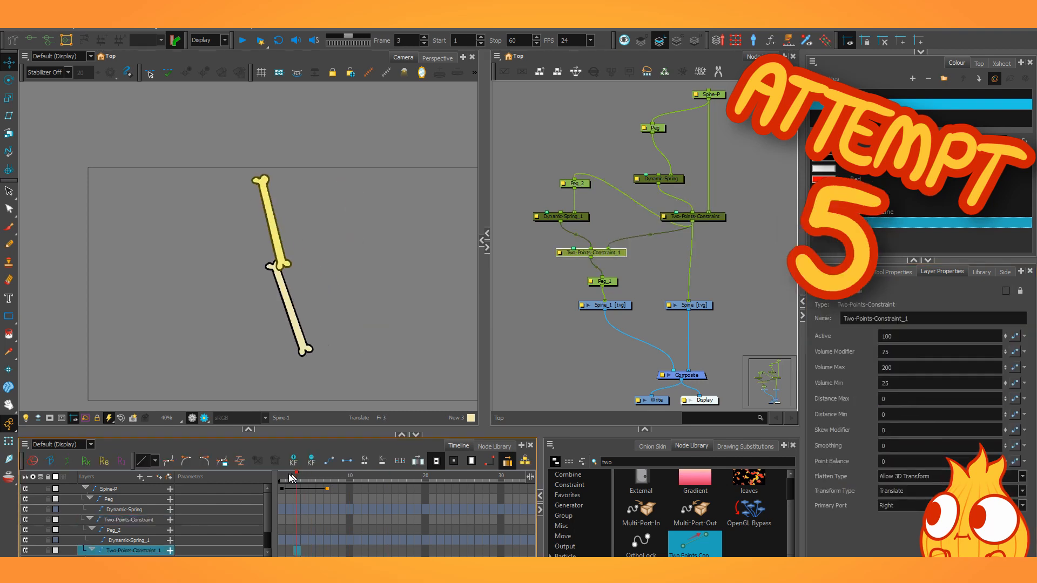
Scrub the timeline to examine the joint with Two-Points-Constraint_1's Distance Max and Distance Min at 0
left_click_drag(315, 480, 359, 481)
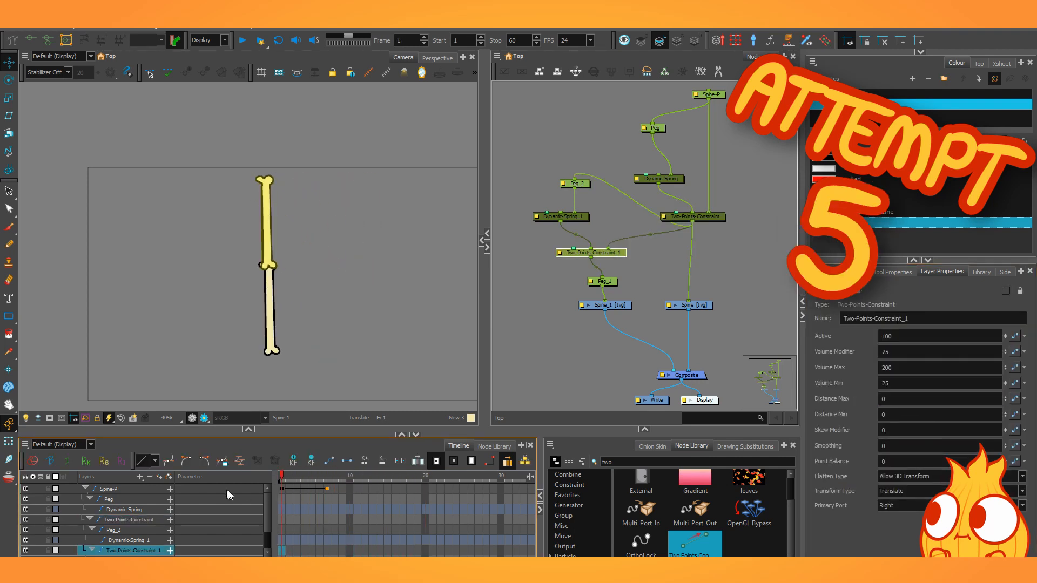
left_click_drag(303, 493, 403, 499)
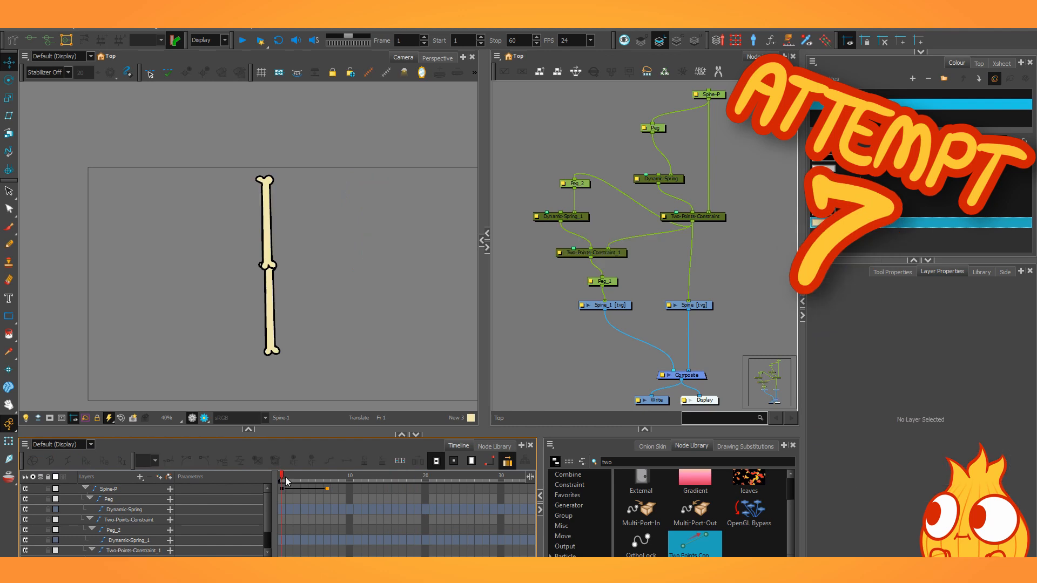
left_click_drag(283, 477, 323, 476)
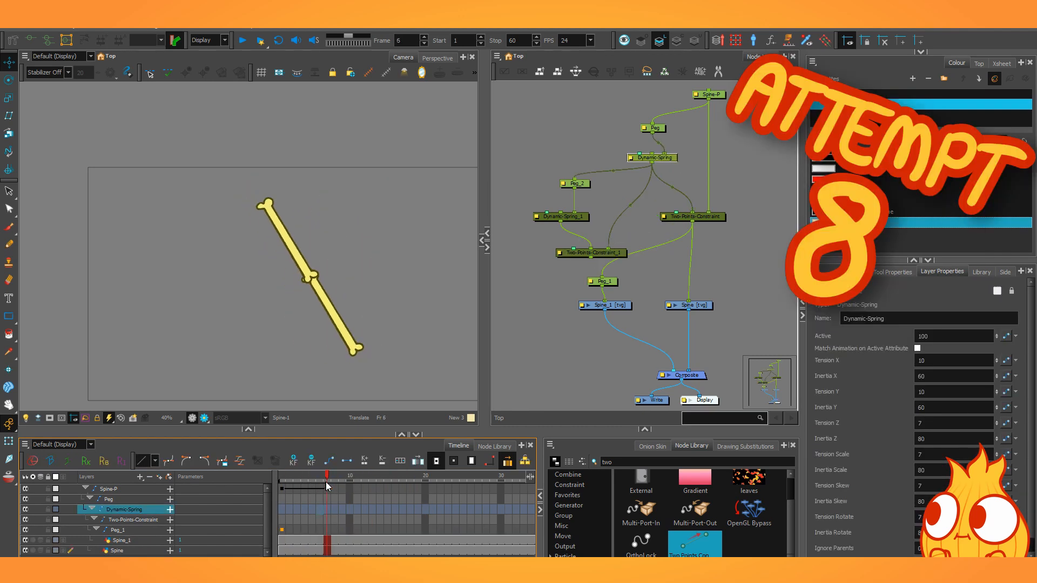
Try feeding Peg_2 and both Two-Points-Constraint nodes from Dynamic-Spring, and scrub the animation to check the joint
left_click_drag(326, 481, 392, 482)
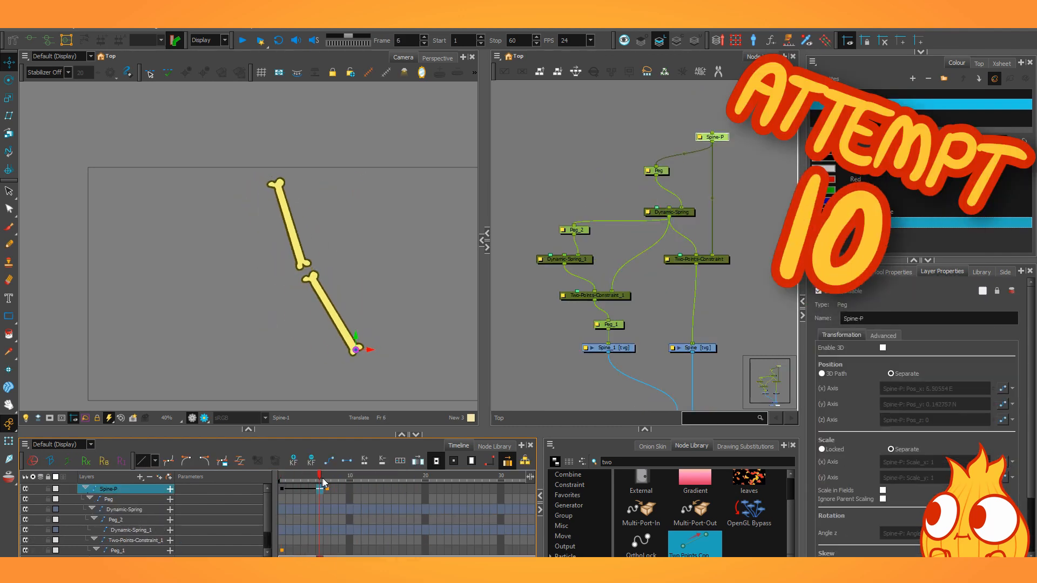
left_click_drag(345, 477, 437, 486)
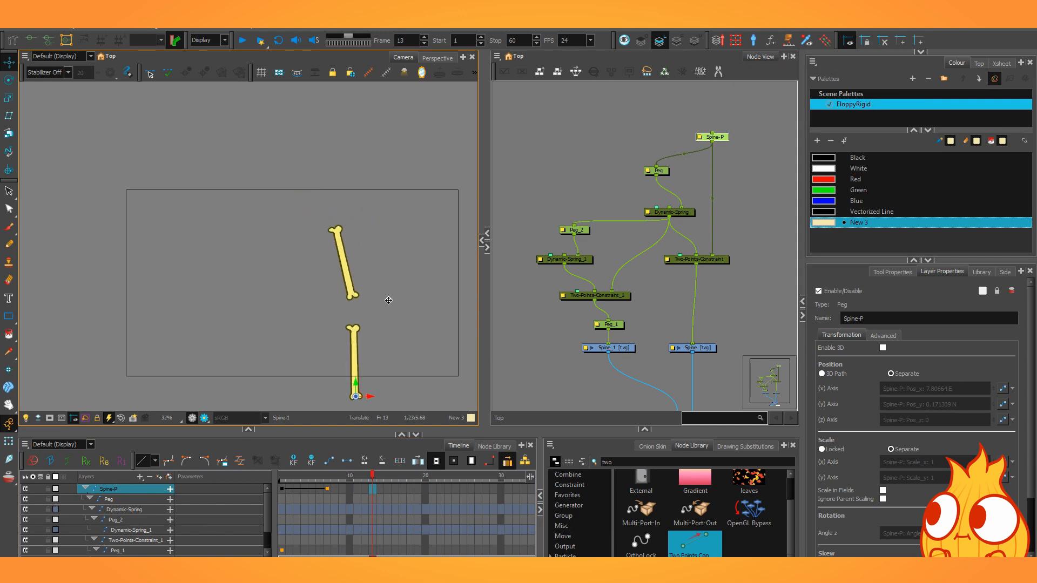
Key Spine-P at frame 13 with the spine moved lower, and scrub the animation back to the start
left_click_drag(324, 489, 351, 492)
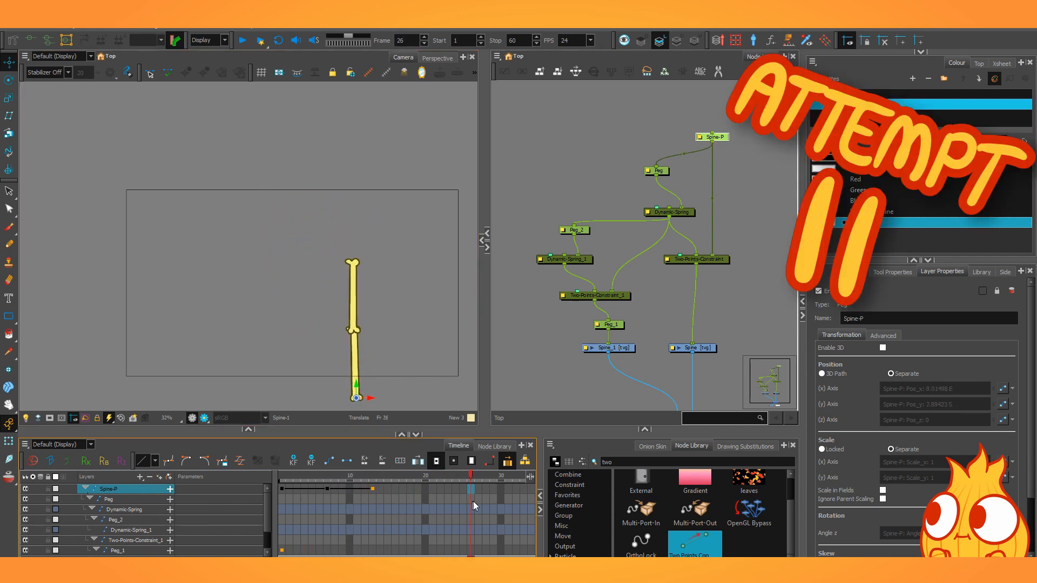
left_click_drag(473, 505, 267, 483)
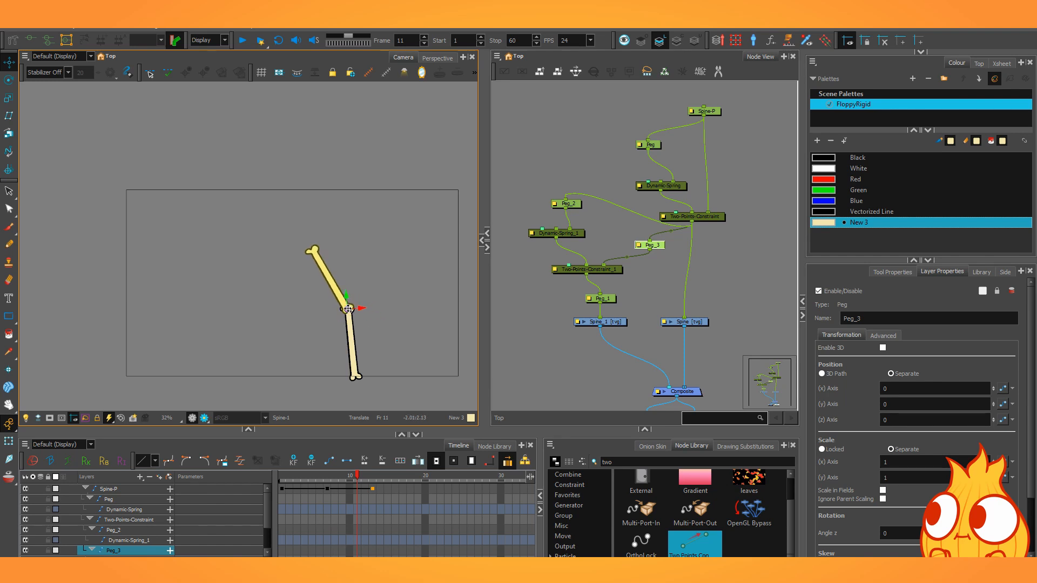
Route Two-Points-Constraint into Peg_2 and, through a new peg pivoted at the joint between the bones, into Two-Points-Constraint_1
left_click_drag(356, 475, 280, 479)
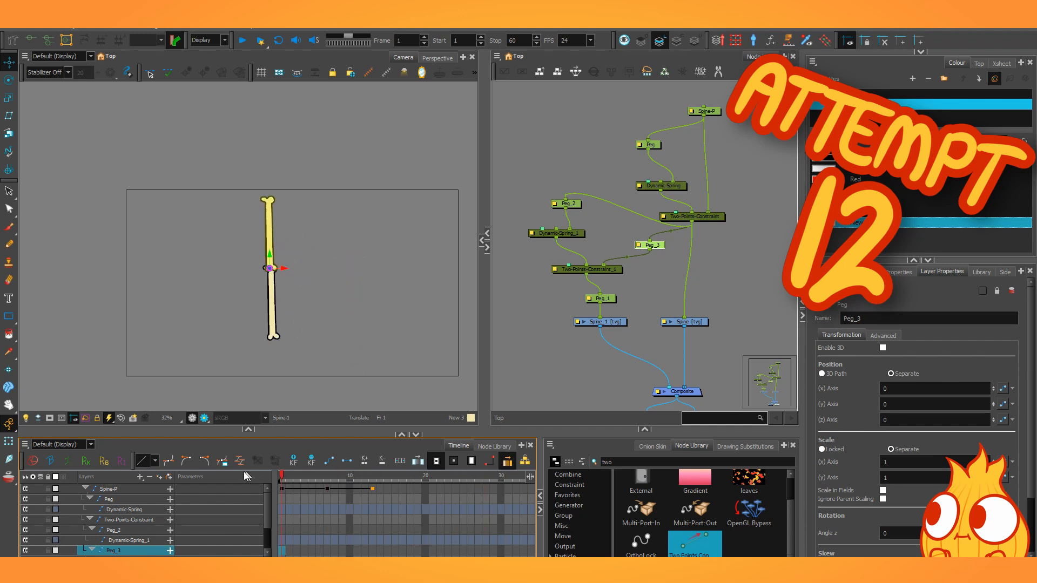
scroll(682, 214, "up", 2)
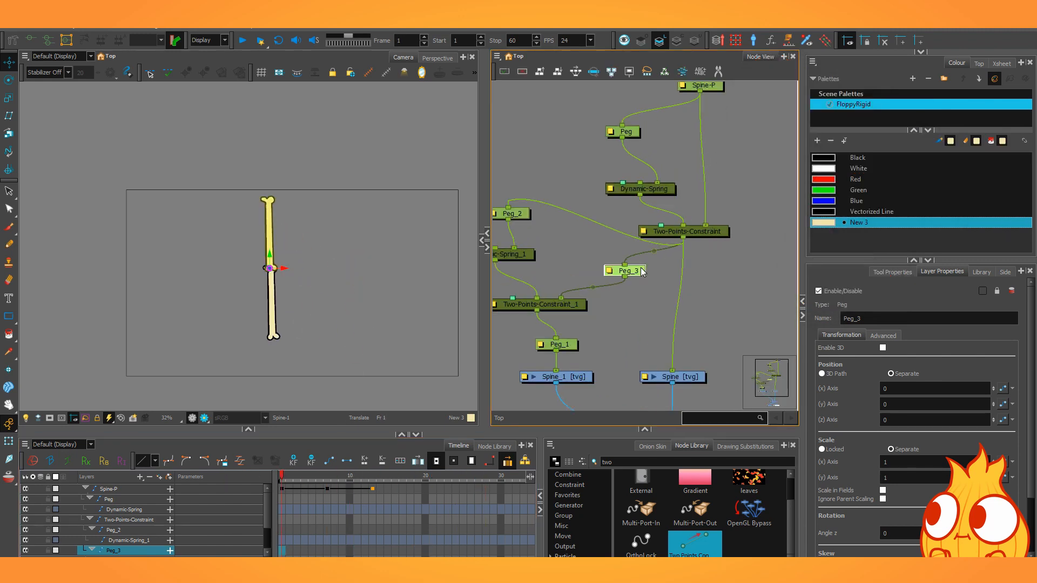
scroll(262, 300, "up", 3)
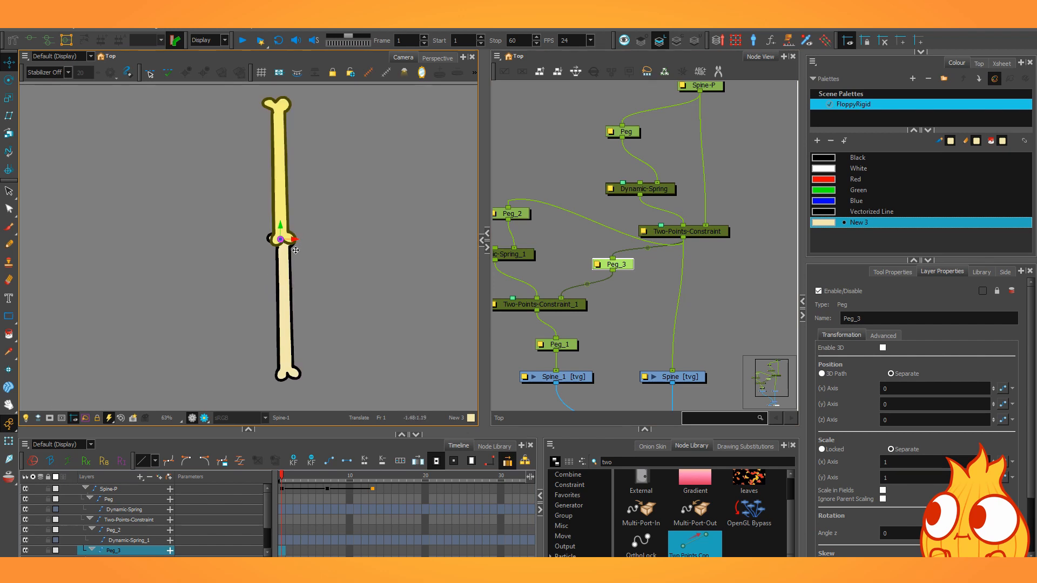
scroll(280, 238, "down", 2)
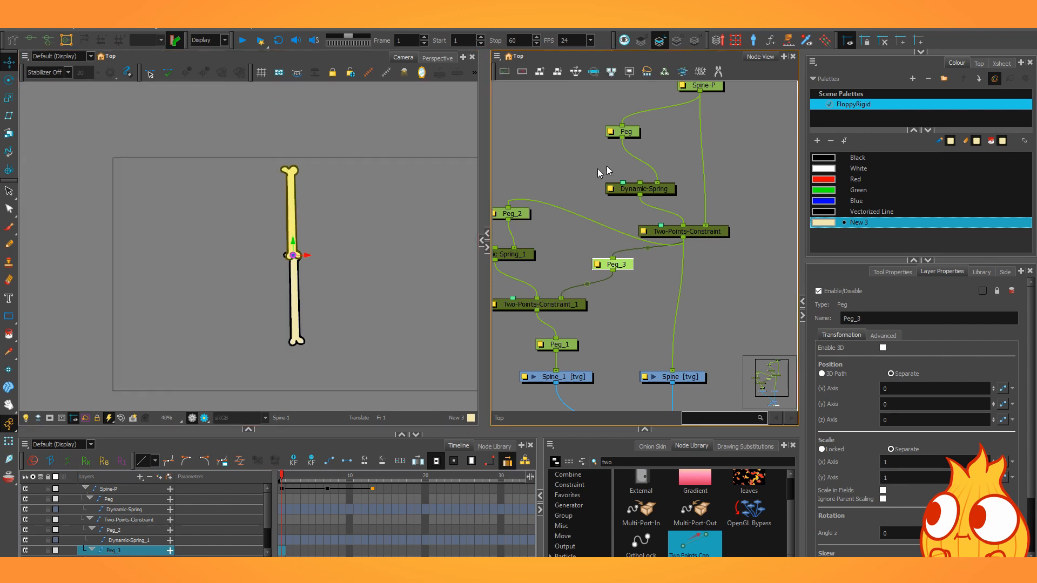
Review the Peg, Dynamic-Spring and Two-Points-Constraint nodes, and scrub the animation from frame 1 to about frame 26
left_click(611, 135)
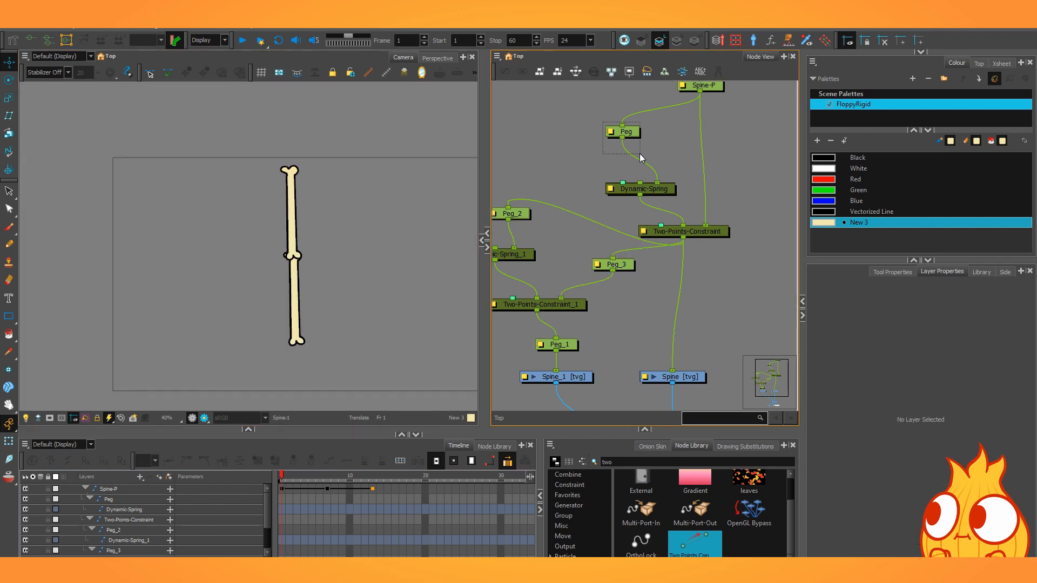
left_click_drag(641, 157, 720, 212)
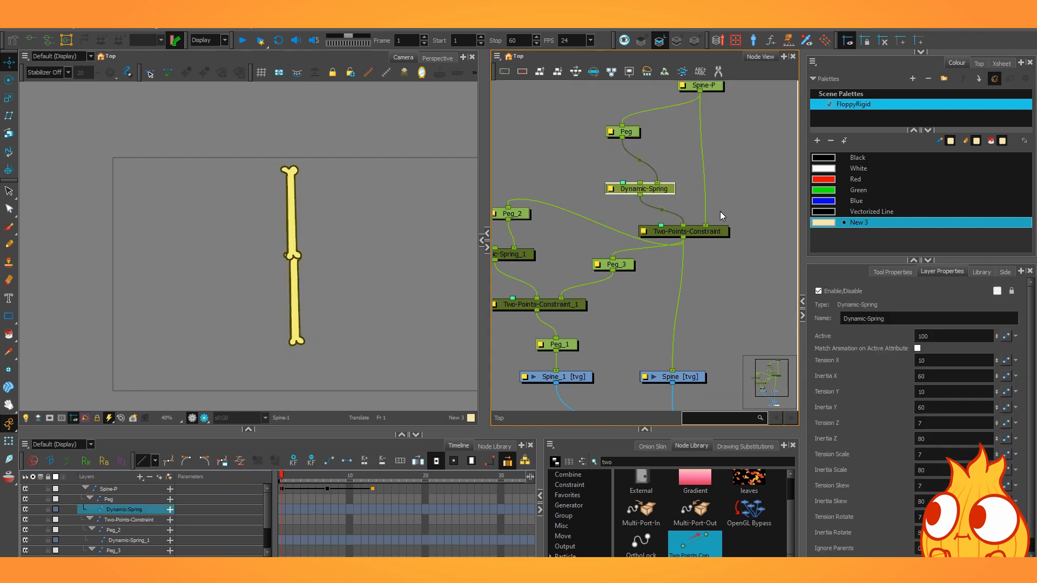
left_click(721, 231)
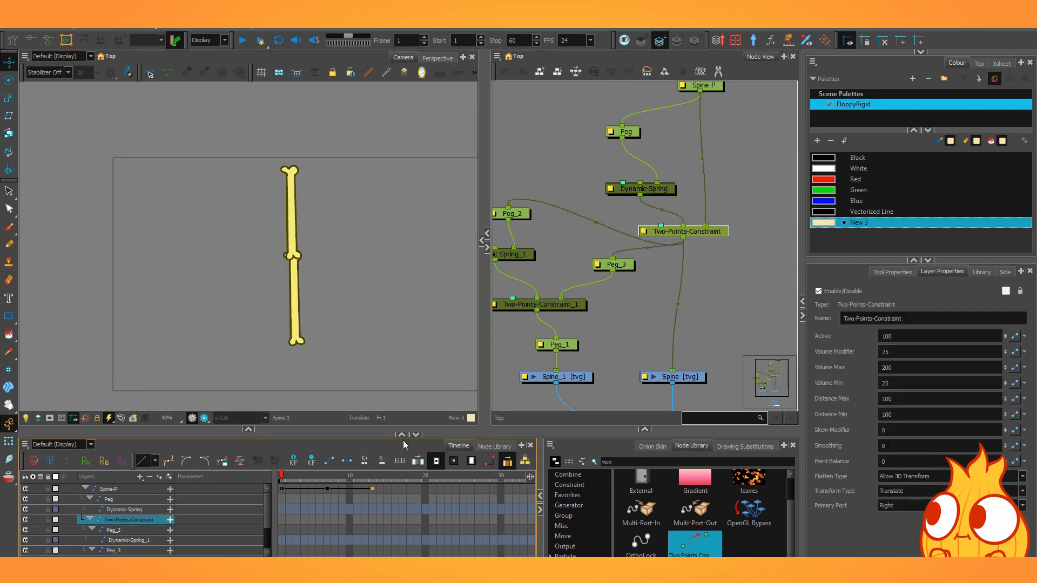
left_click_drag(311, 473, 480, 494)
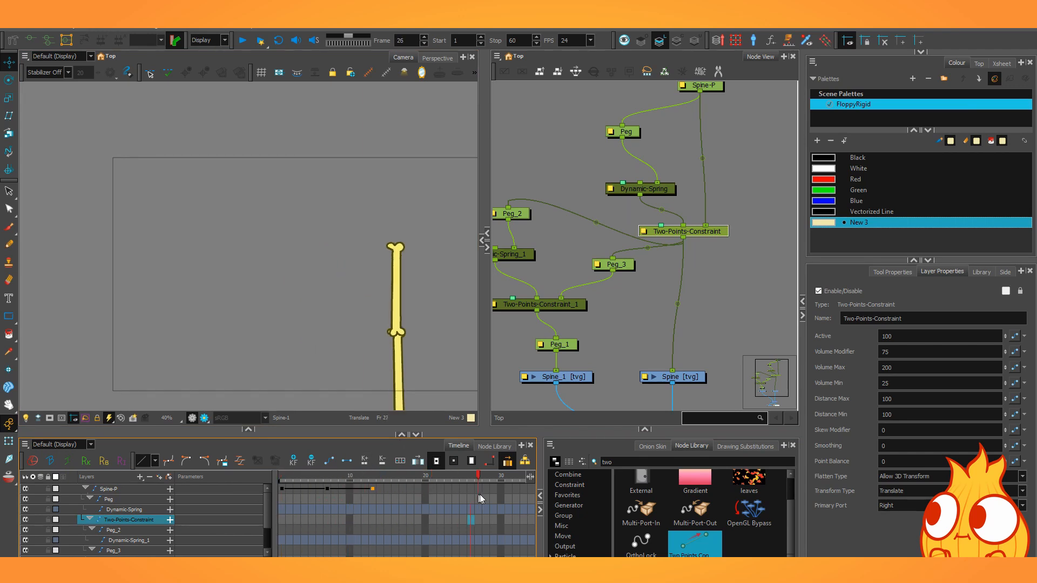
Play the animation to check the joint between the two bones, and review the full node network
left_click_drag(362, 504, 236, 503)
key("shift+Return")
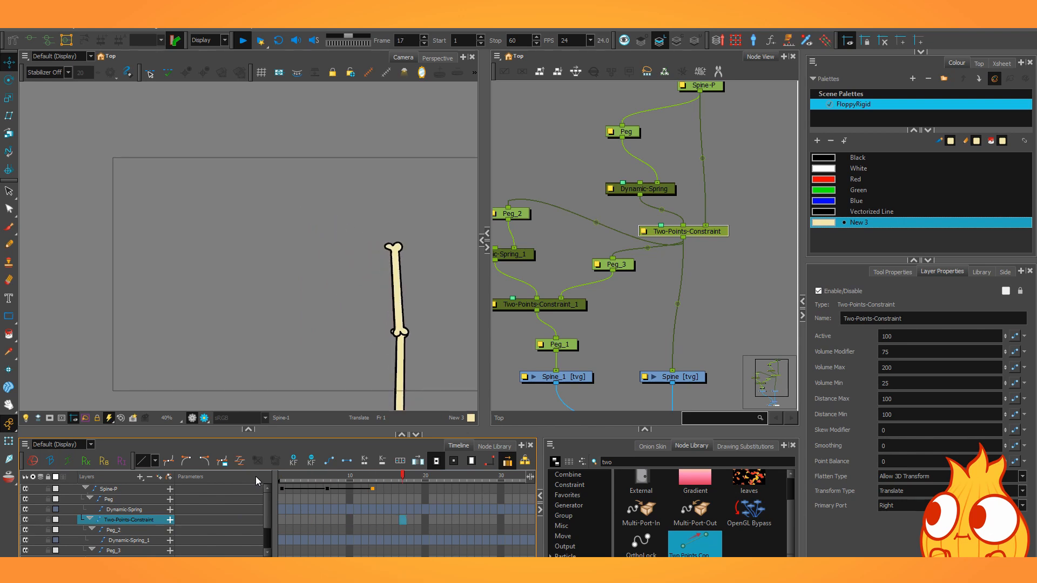
left_click_drag(568, 258, 655, 274)
scroll(656, 275, "down", 1)
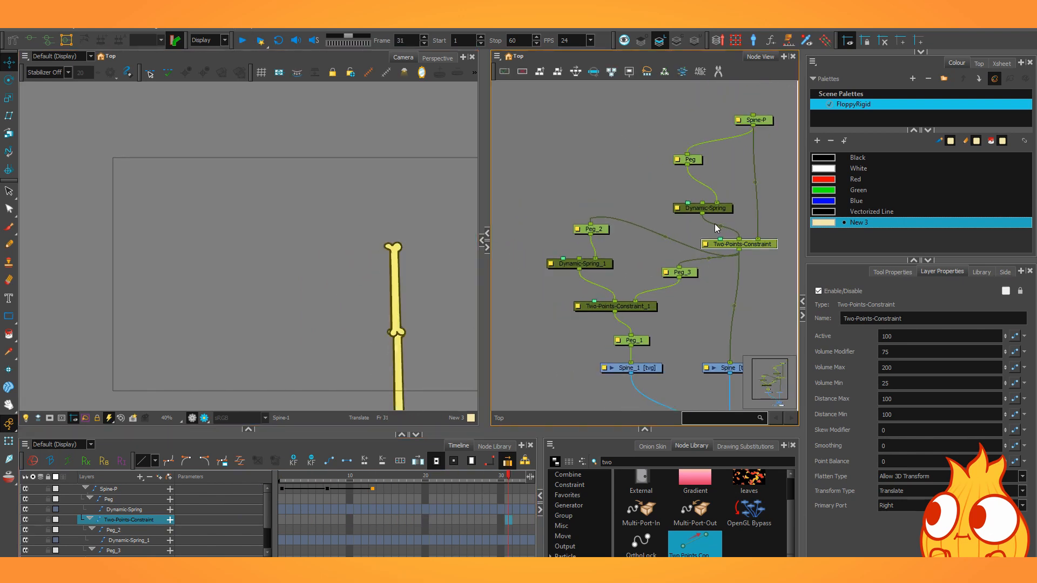
left_click_drag(716, 229, 517, 251)
scroll(516, 251, "down", 1)
left_click_drag(571, 220, 673, 187)
Rearrange the node network so the second bone's pegs, spring and constraint sit in their own column above Spine_1, beside the first bone's nodes
left_click_drag(722, 121, 669, 158)
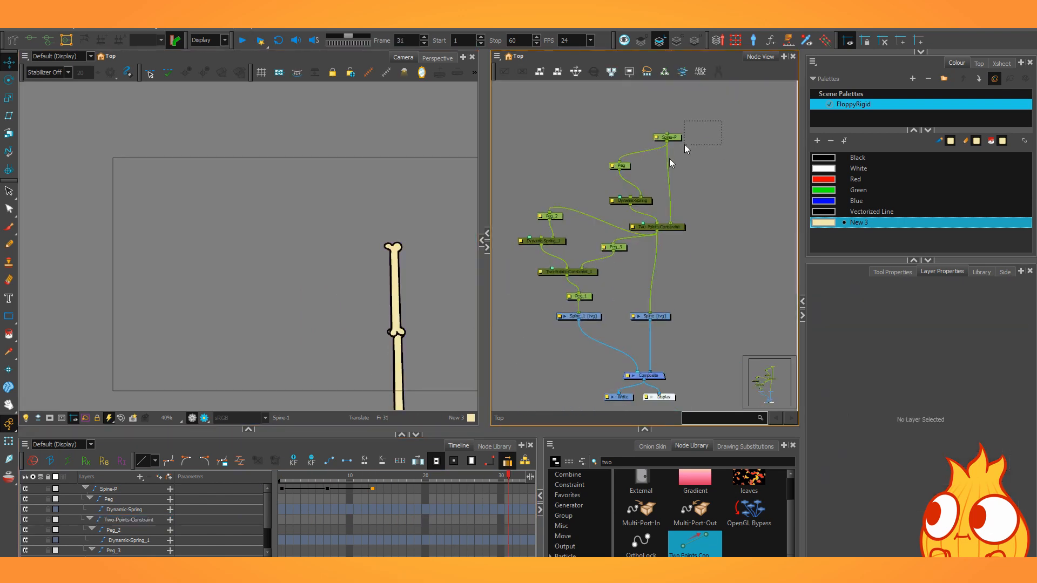
left_click_drag(631, 231, 723, 185)
left_click_drag(614, 247, 594, 230)
left_click_drag(572, 297, 592, 278)
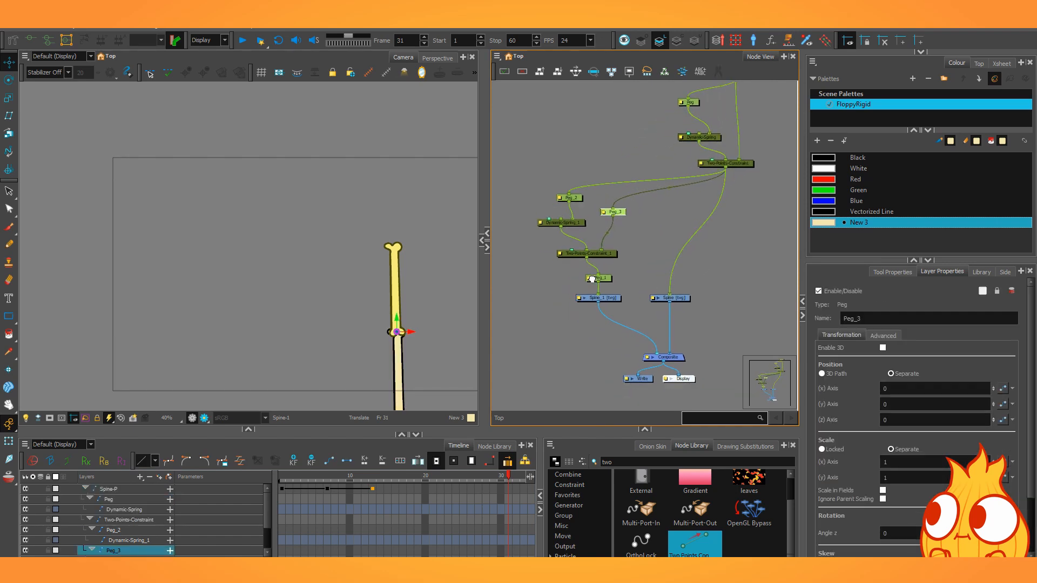
left_click_drag(295, 475, 259, 476)
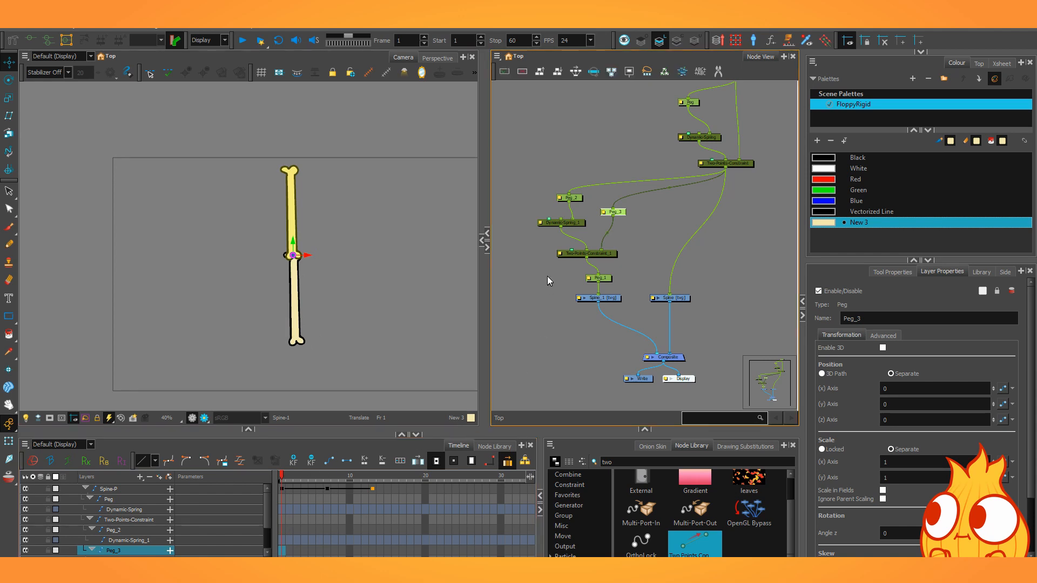
scroll(546, 276, "up", 3)
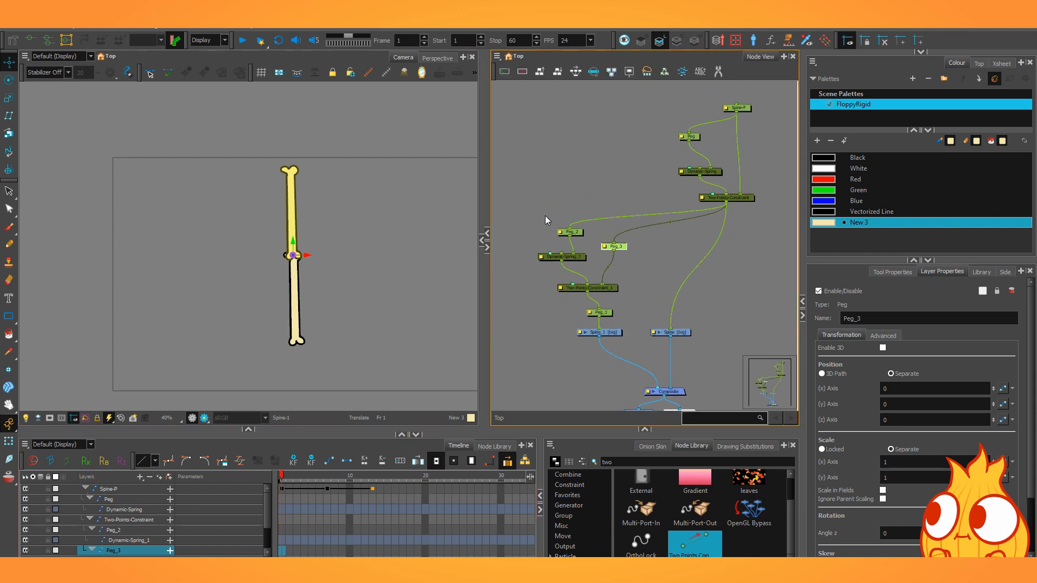
left_click_drag(545, 215, 617, 288)
left_click_drag(624, 243, 623, 229)
left_click_drag(553, 207, 589, 202)
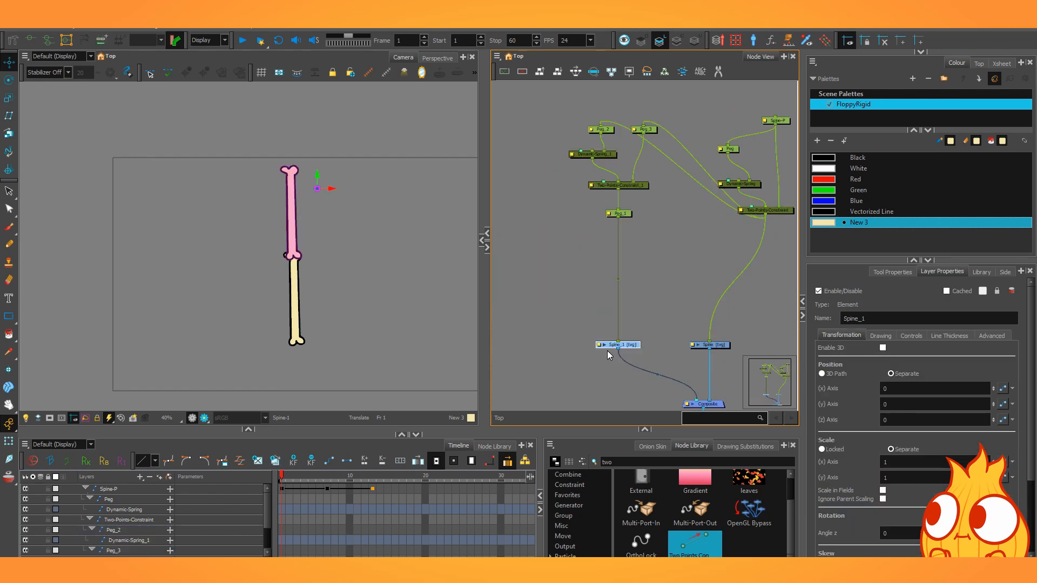
Duplicate Spine_1 into the Composite, and chain a copy of its peg, spring and constraint nodes from Two-Points-Constraint_1
key("ctrl+d")
left_click(652, 357)
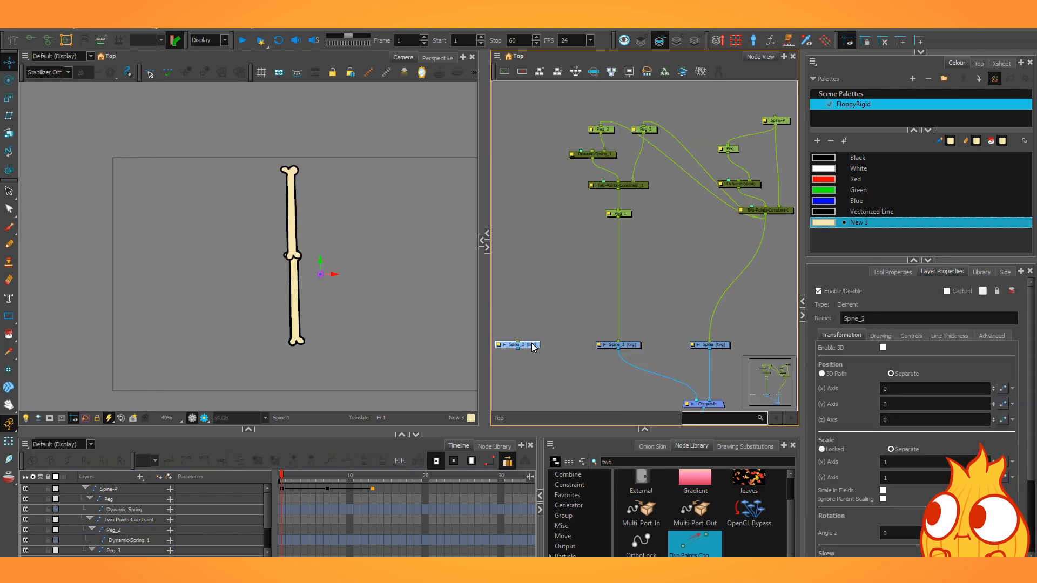
left_click_drag(517, 348, 697, 402)
left_click_drag(567, 115, 653, 230)
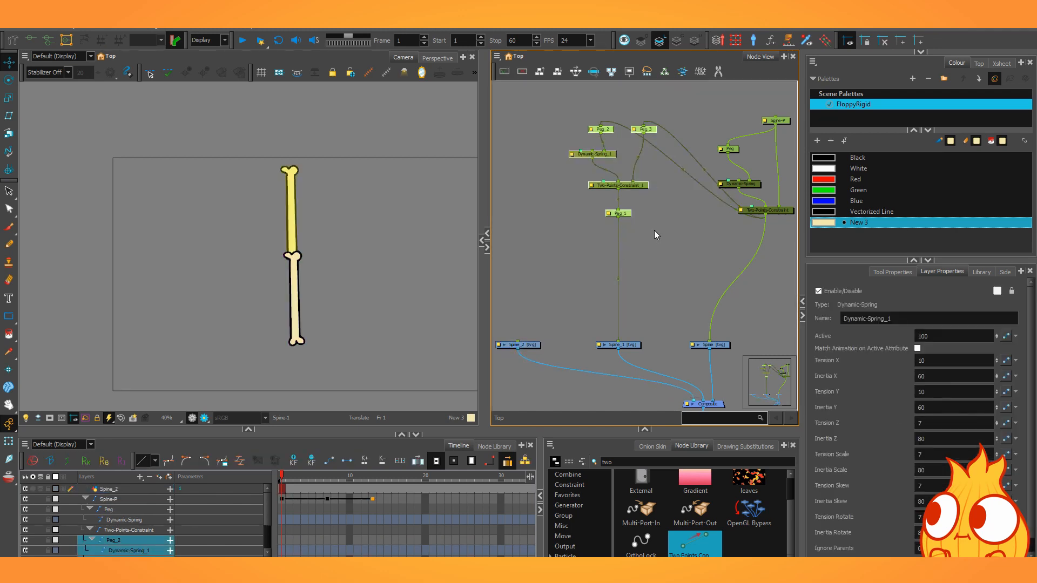
key("ctrl+c")
key("ctrl+v")
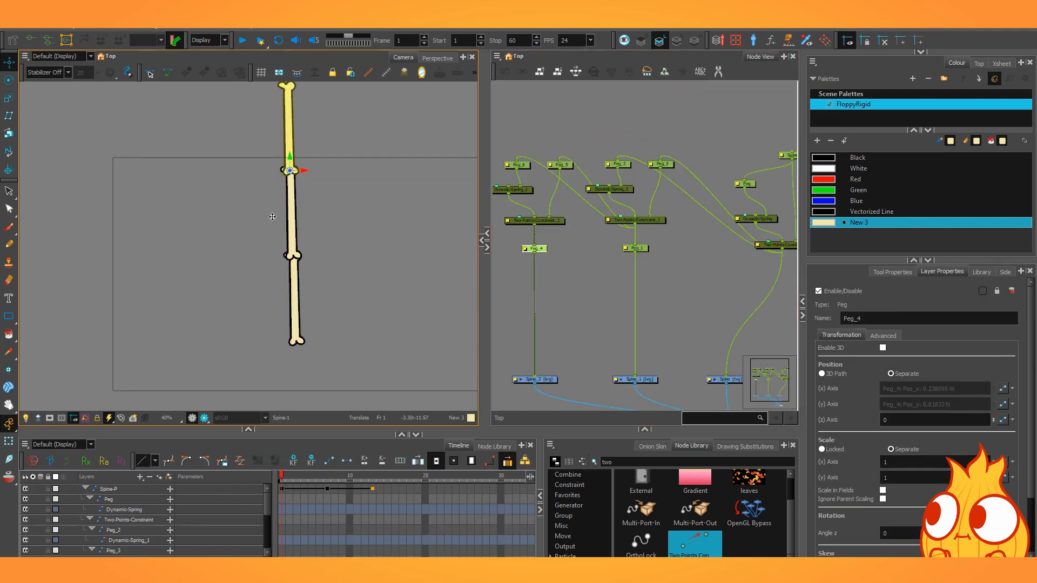
Place the pivots of the third bone's control pegs at its lower joint and, for Peg_6, at its top end
left_click_drag(571, 167, 578, 207)
left_click(577, 206)
left_click_drag(292, 238, 292, 282)
left_click_drag(292, 299, 287, 130)
left_click(526, 204)
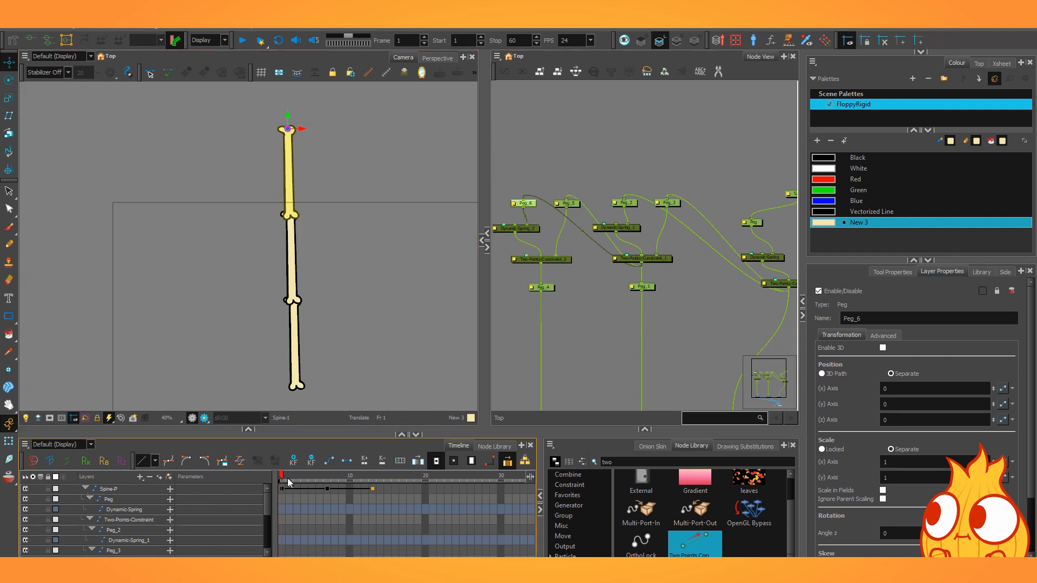
Scrub to frame 17 and play the animation from the start to check how the third bone follows the spine
left_click_drag(288, 479, 403, 486)
key("1")
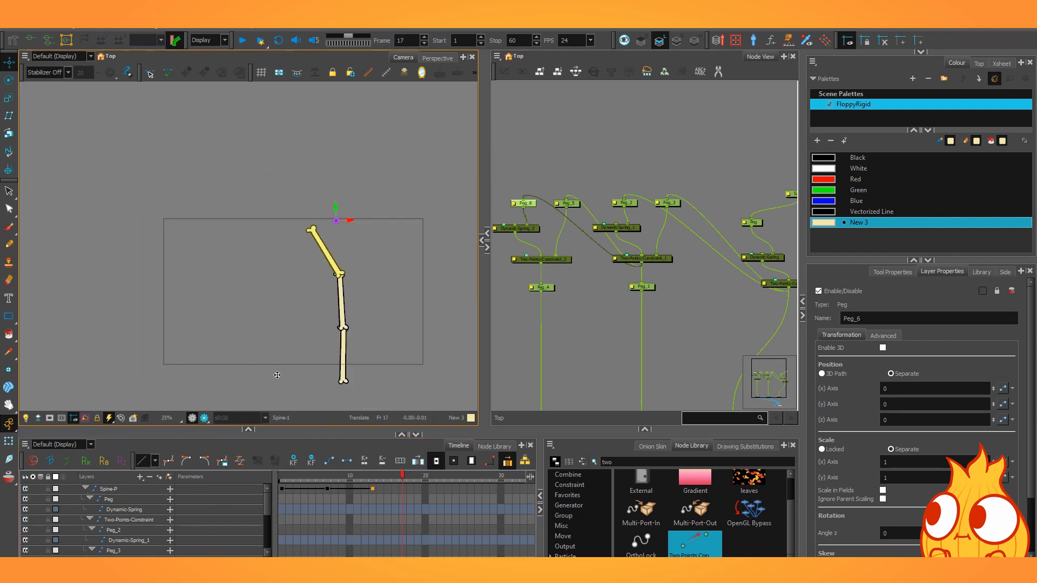
left_click_drag(277, 375, 230, 318)
left_click(281, 478)
key("shift+Return")
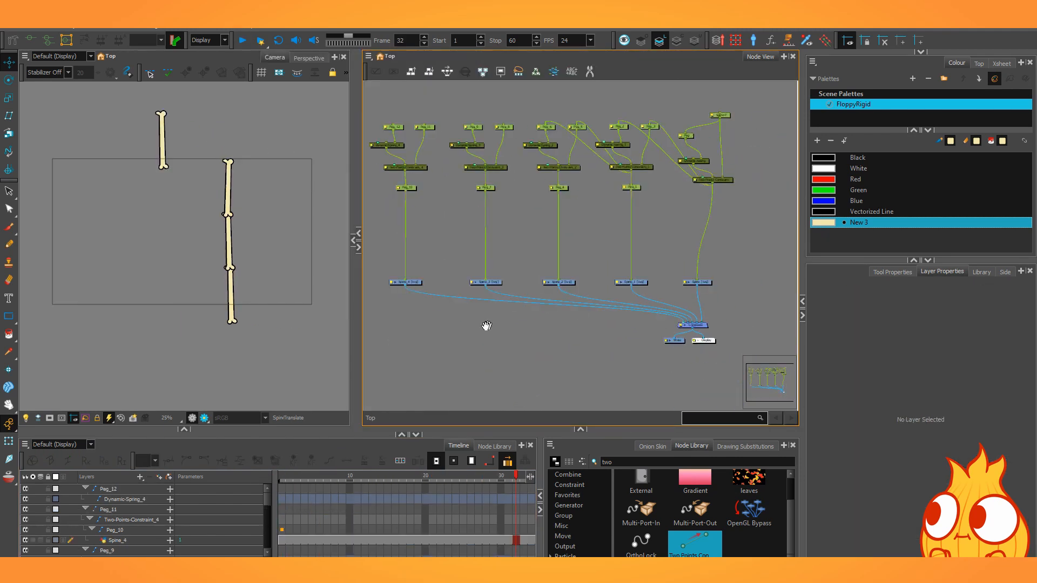
Stack the fourth and fifth bones on top of the spine with their peg pivots at the joints, and play the animation
left_click(160, 192)
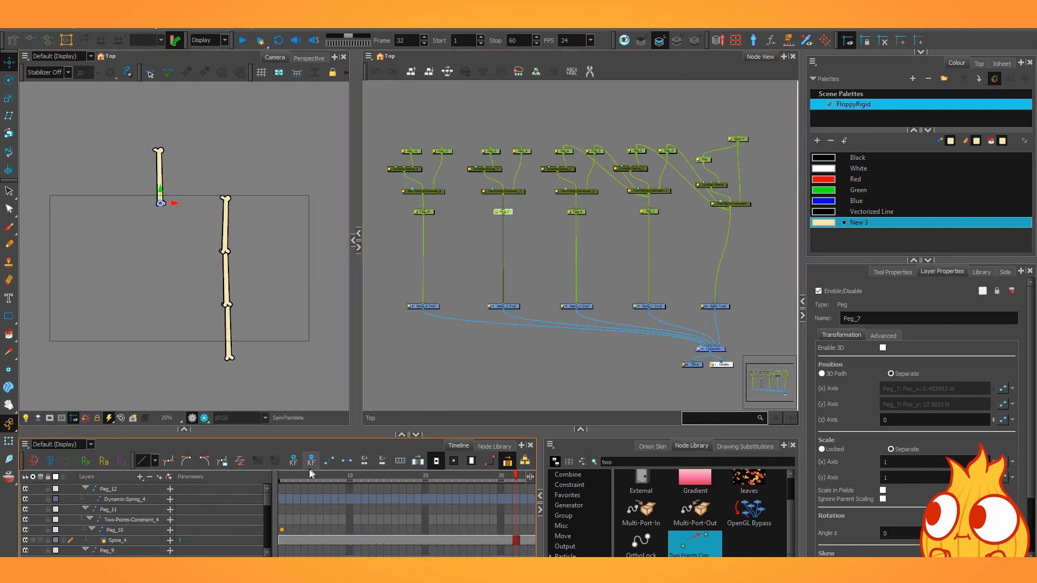
scroll(151, 175, "up", 2)
mouse_move(545, 281)
left_mouse_down()
mouse_move(475, 247)
mouse_move(461, 217)
left_mouse_up()
key("b")
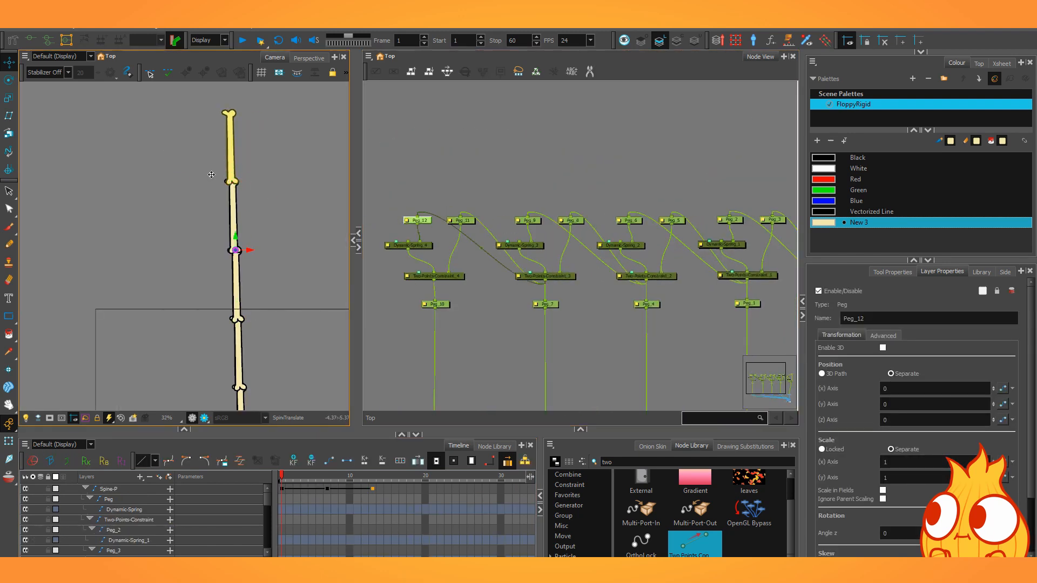
left_click(229, 183)
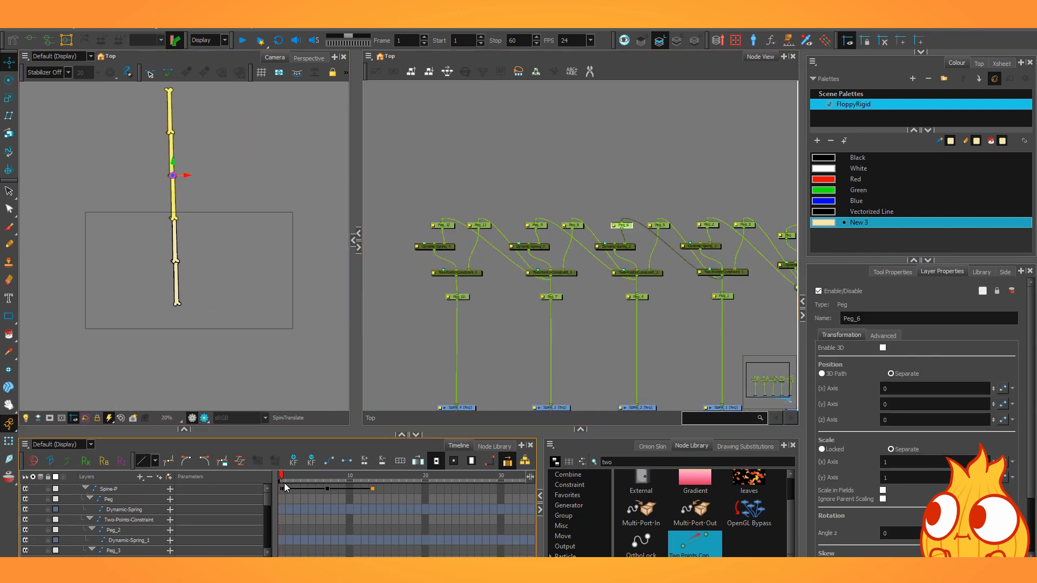
key("Return")
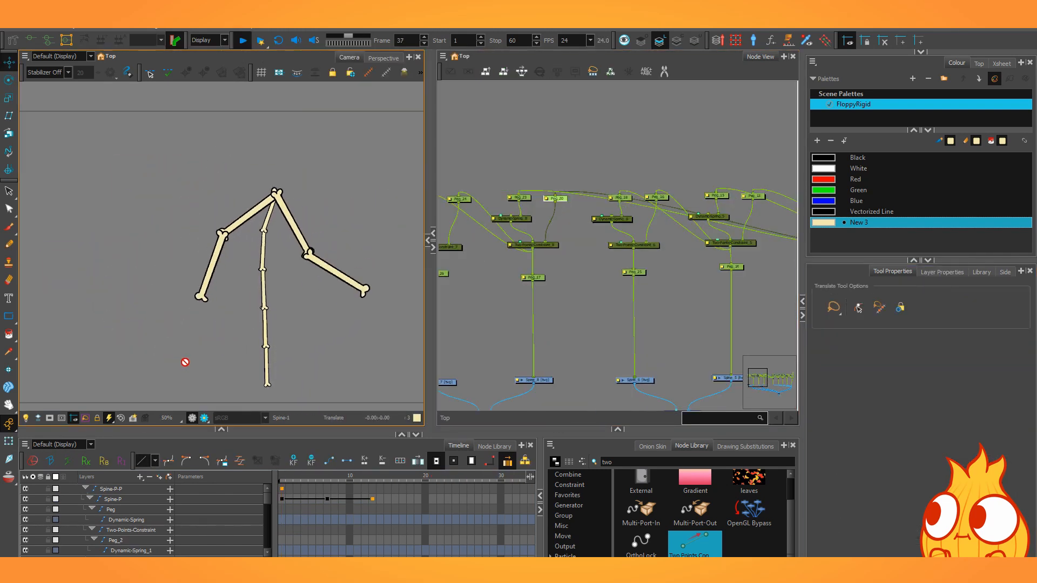
Add further Spine-P keyframes at frames 23, 26, 34 and 39
left_click(448, 499)
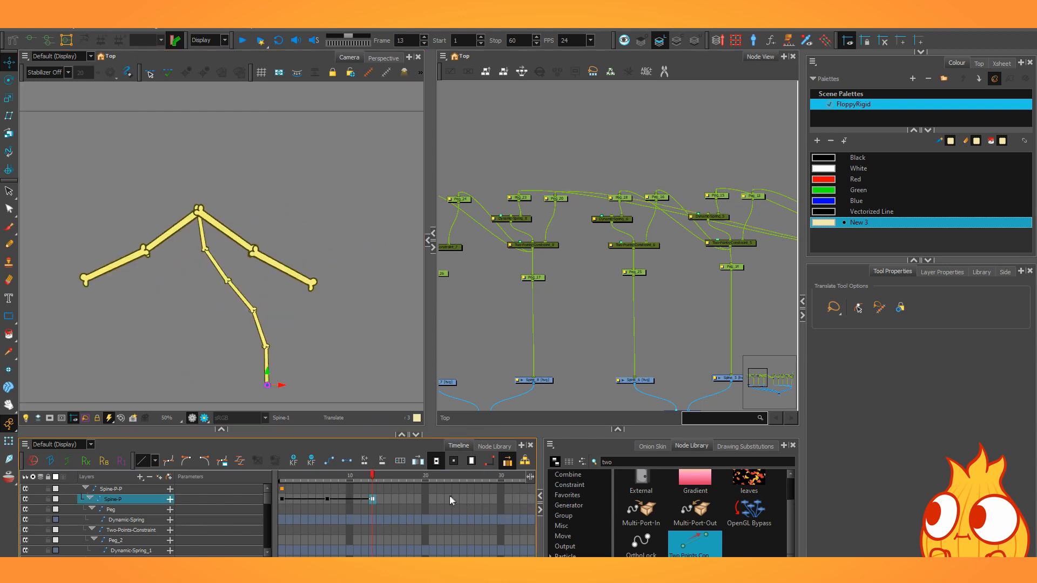
left_click(294, 463)
left_click_drag(475, 544, 344, 544)
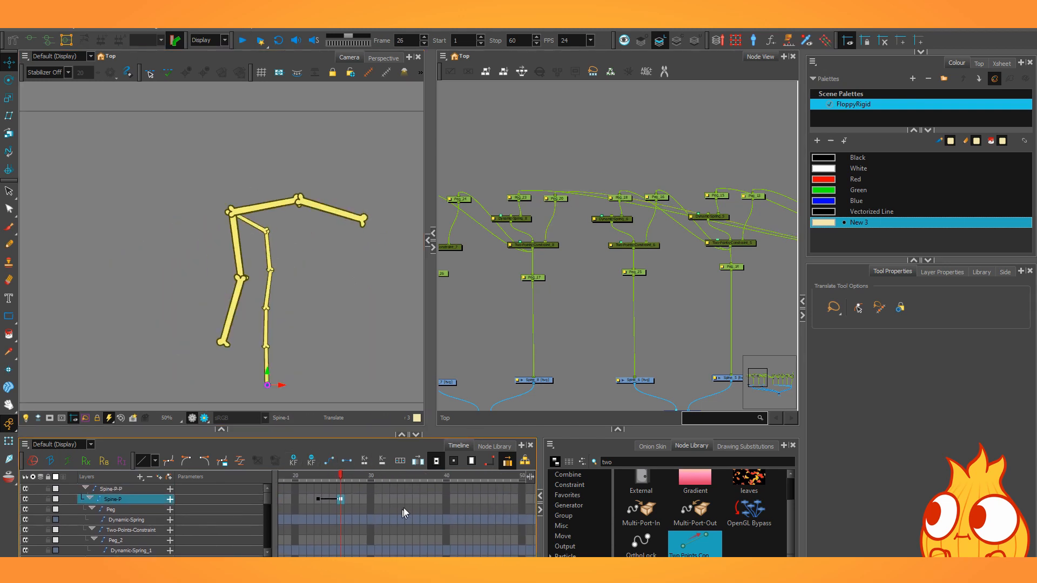
left_click(401, 499)
left_click(438, 499)
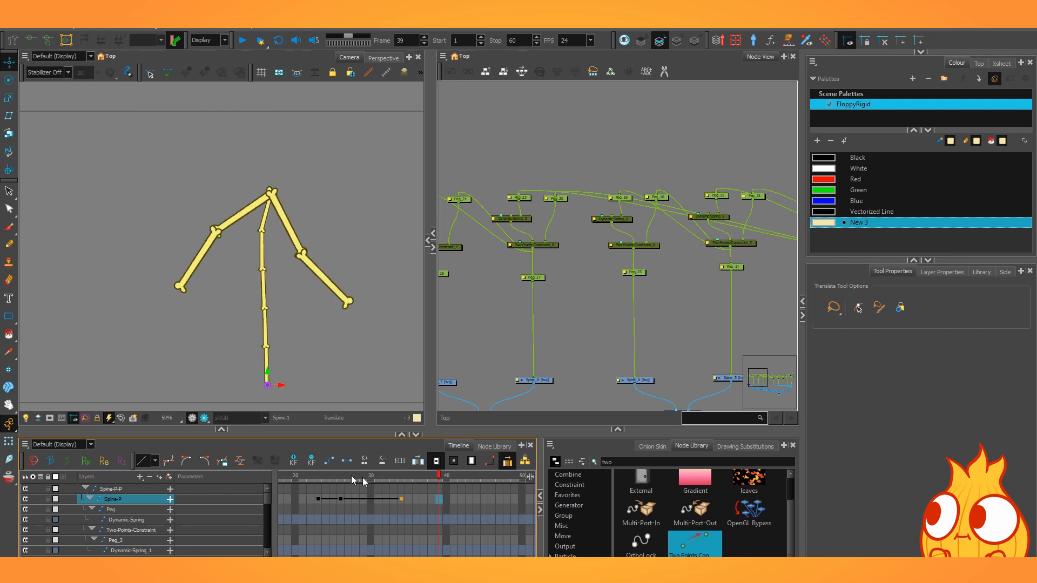
Reposition Spine-P within the camera frame at frame 26 to the lower left, frame 34 to the lower centre and frame 39 to the upper left
left_click(341, 499)
scroll(162, 220, "down", 2)
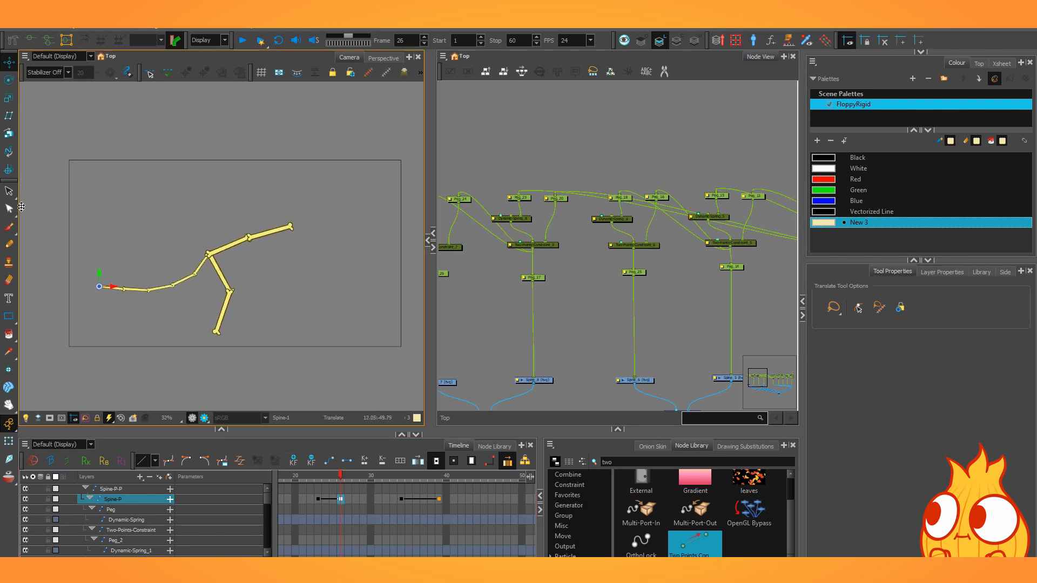
left_click_drag(21, 207, 205, 274)
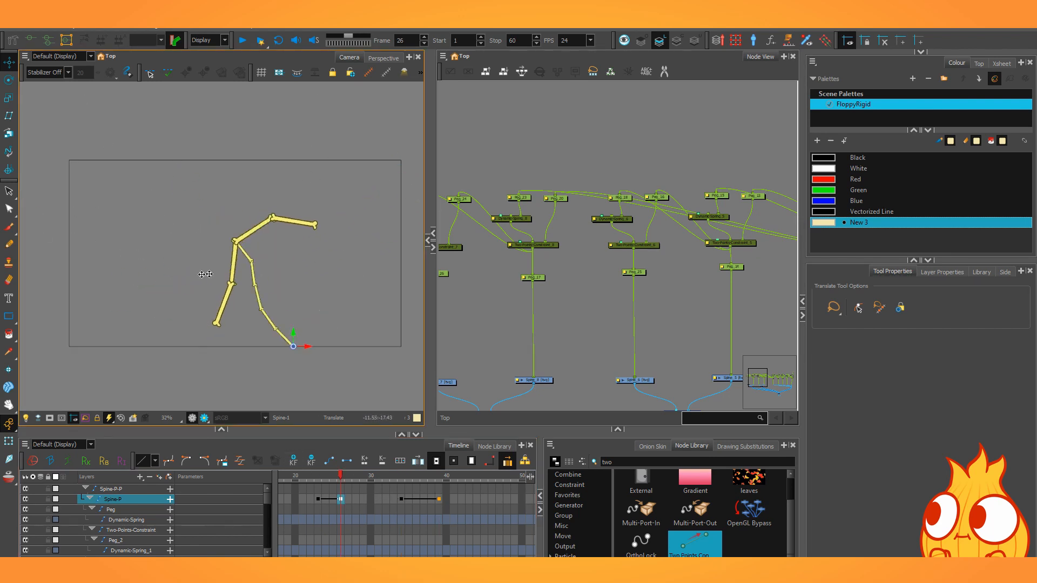
left_click_drag(142, 271, 1, 291)
scroll(88, 231, "up", 1)
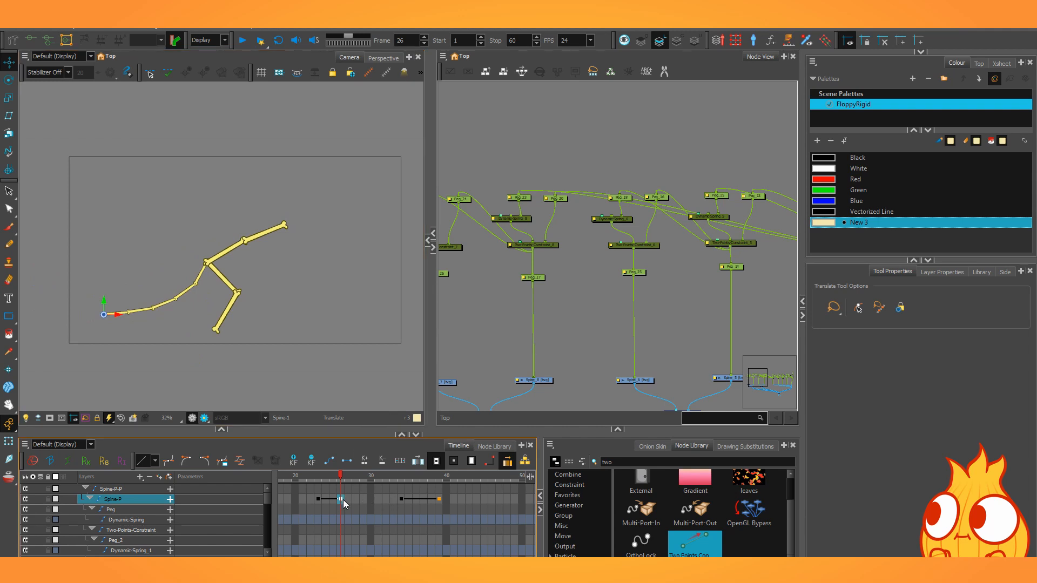
left_click_drag(342, 500, 403, 501)
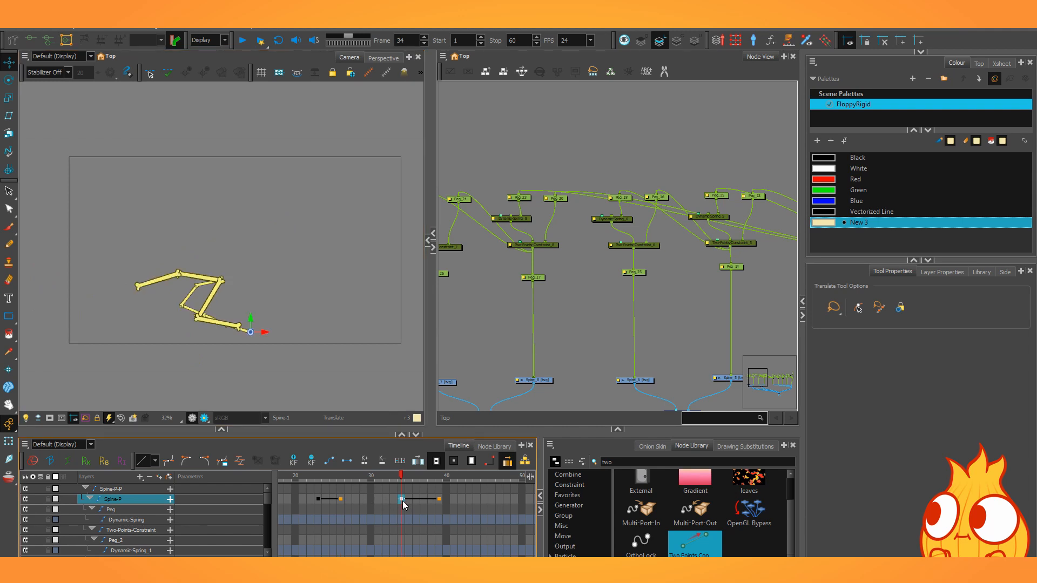
left_click(438, 499)
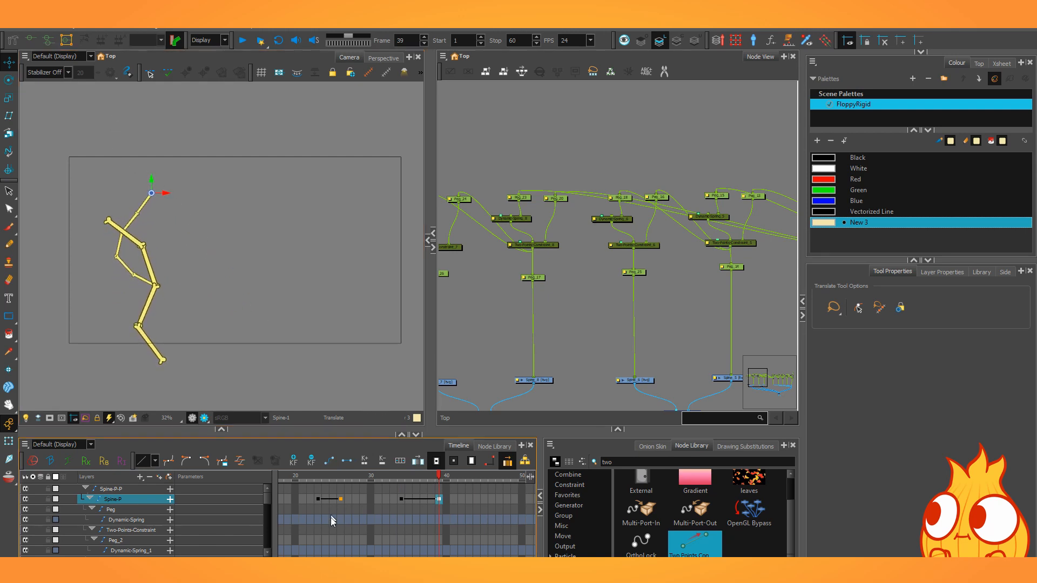
Play the whole animation from frame 1 to review the motion of the spine and arms
key("1")
key("1")
key("1")
left_click_drag(335, 530, 426, 531)
left_click(288, 477)
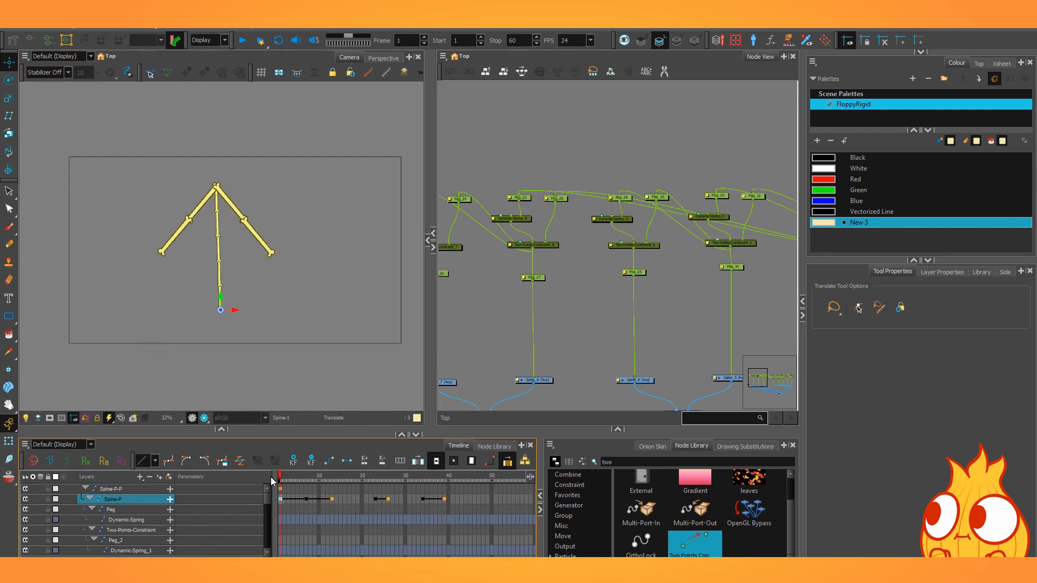
key("Return")
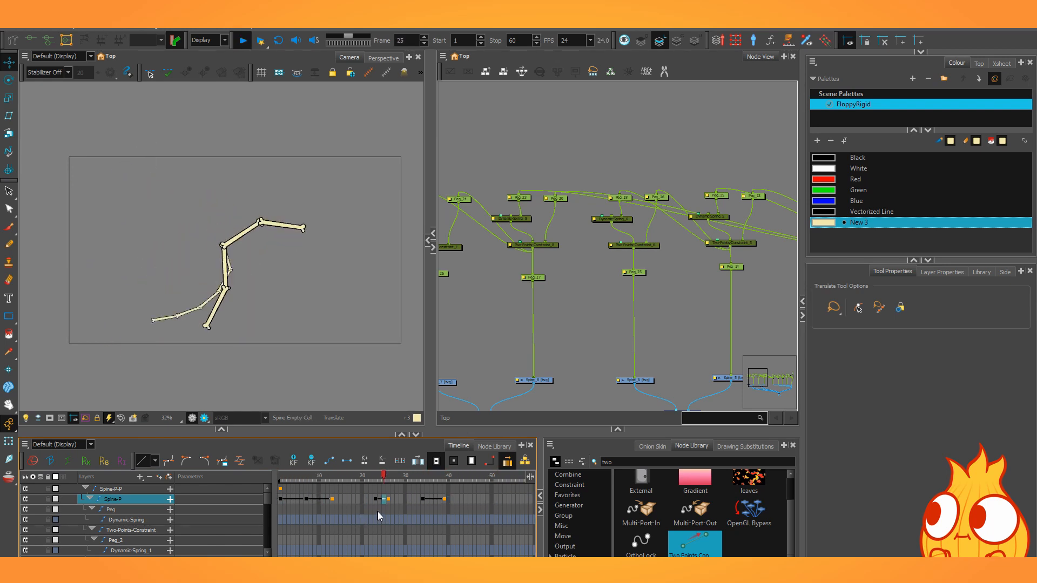
key("Return")
Step through the Spine-P poses around frames 26 to 37 to examine how the bones hold together
left_click(388, 499)
left_click_drag(391, 478, 414, 497)
left_click(436, 497)
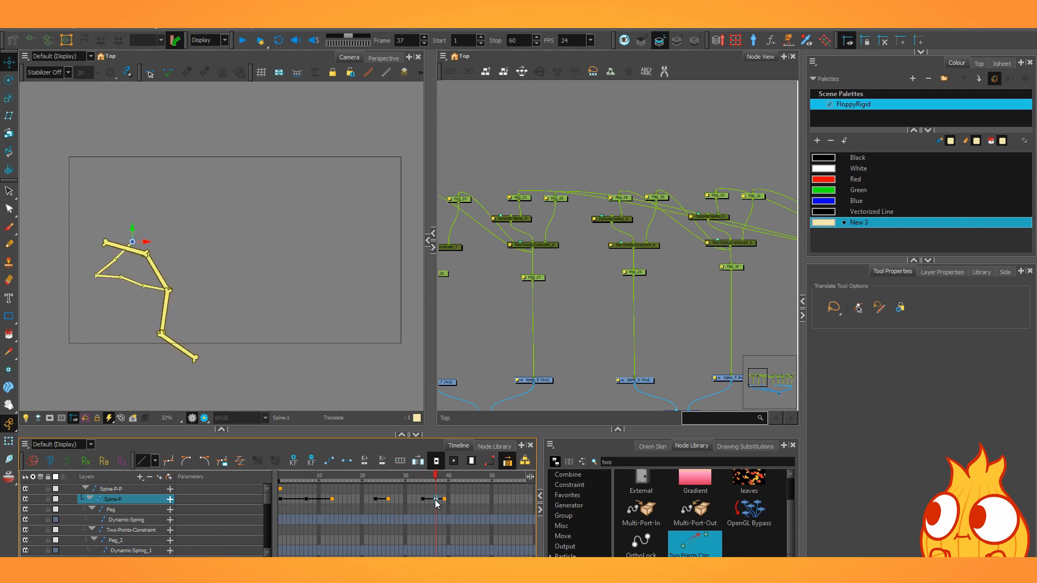
key("plus")
key("plus")
key("plus")
key("plus")
left_click(382, 496)
key("plus")
key("plus")
key("plus")
left_click_drag(387, 501, 356, 464)
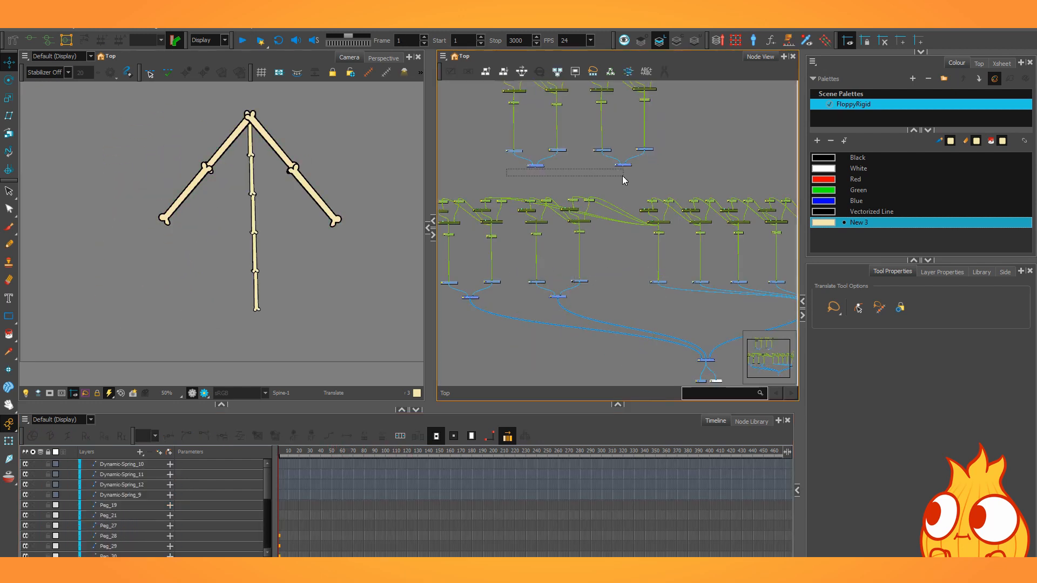
Connect the duplicated limb pegs to Spine-P and move the copied limbs down to the base of the spine as legs
scroll(696, 302, "up", 1)
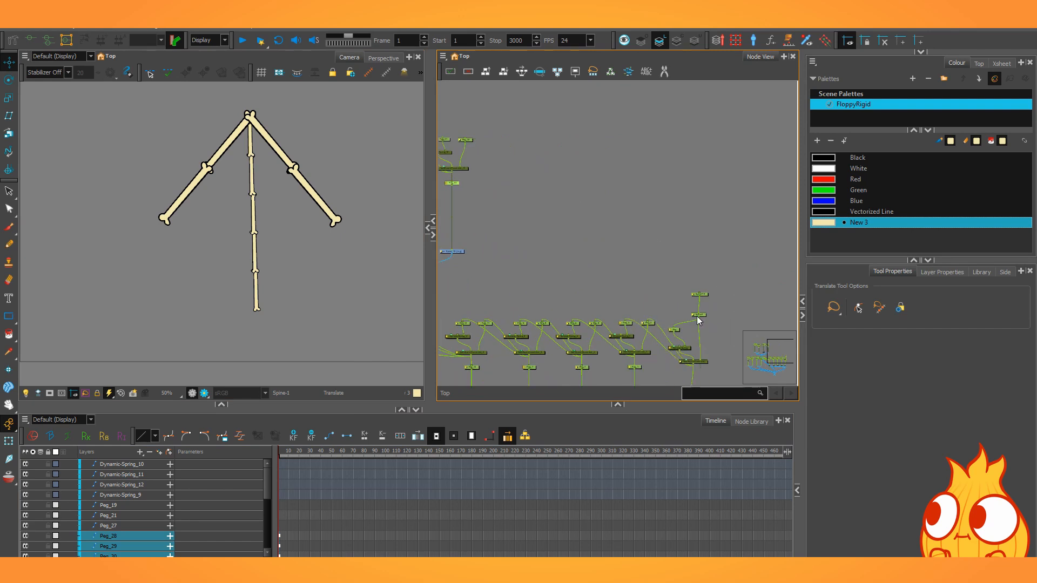
left_click_drag(471, 147, 701, 322)
mouse_move(431, 221)
left_mouse_down()
mouse_move(316, 221)
mouse_move(427, 221)
left_mouse_up()
scroll(560, 233, "up", 1)
left_click_drag(246, 110, 252, 303)
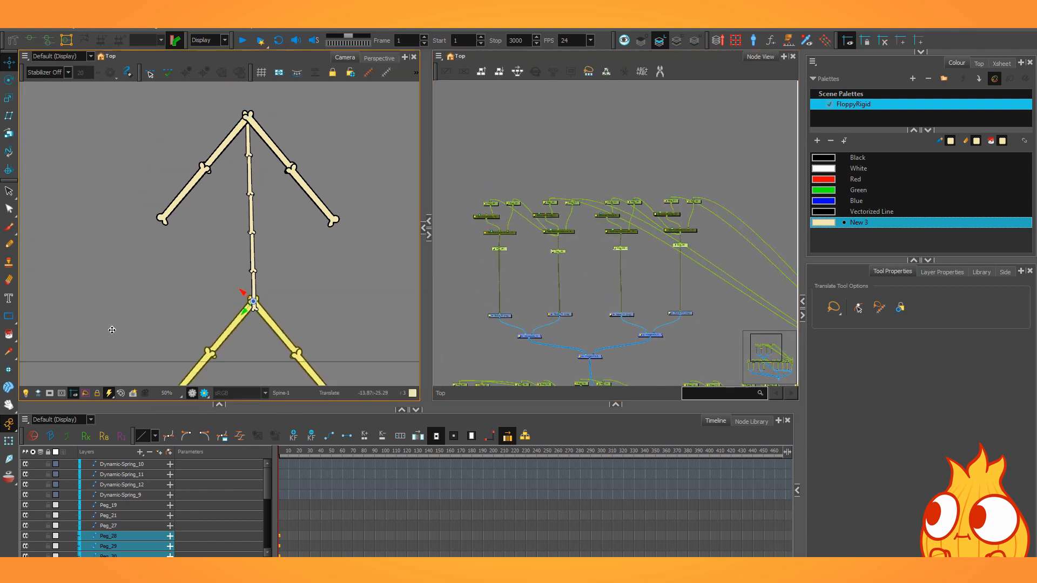
key("1")
left_click(277, 449)
key("shift+Return")
Move the control-peg pivots of the left-hand leg down from the arm to the leg's hip and foot
left_click(459, 242)
mouse_move(772, 346)
left_mouse_down()
mouse_move(459, 243)
mouse_move(637, 355)
left_mouse_up()
scroll(459, 243, "down", 2)
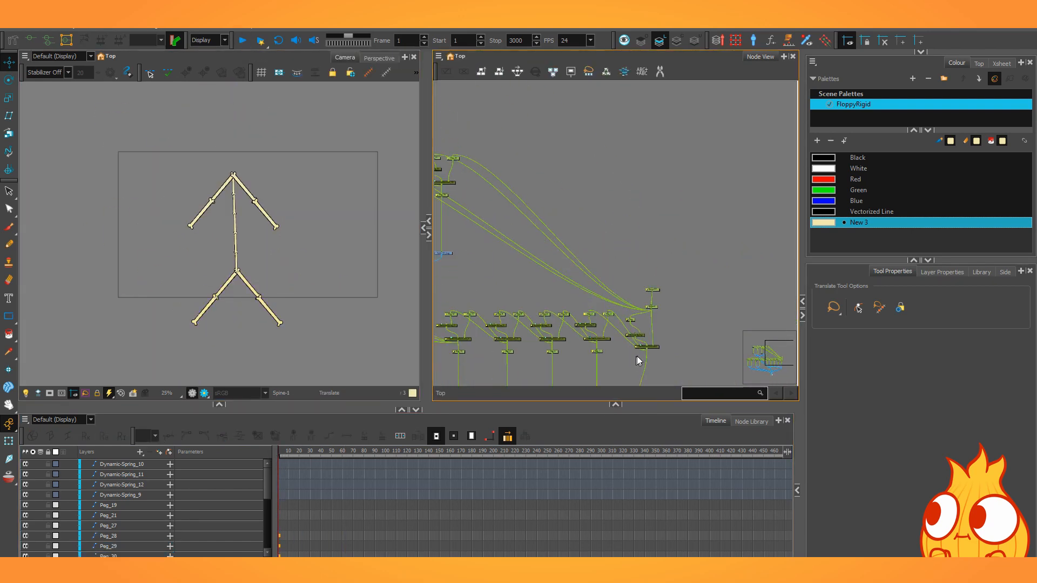
left_click(555, 236)
scroll(231, 271, "up", 2)
left_click_drag(235, 114, 236, 260)
left_click(472, 237)
left_click(510, 229)
left_click_drag(166, 199, 169, 354)
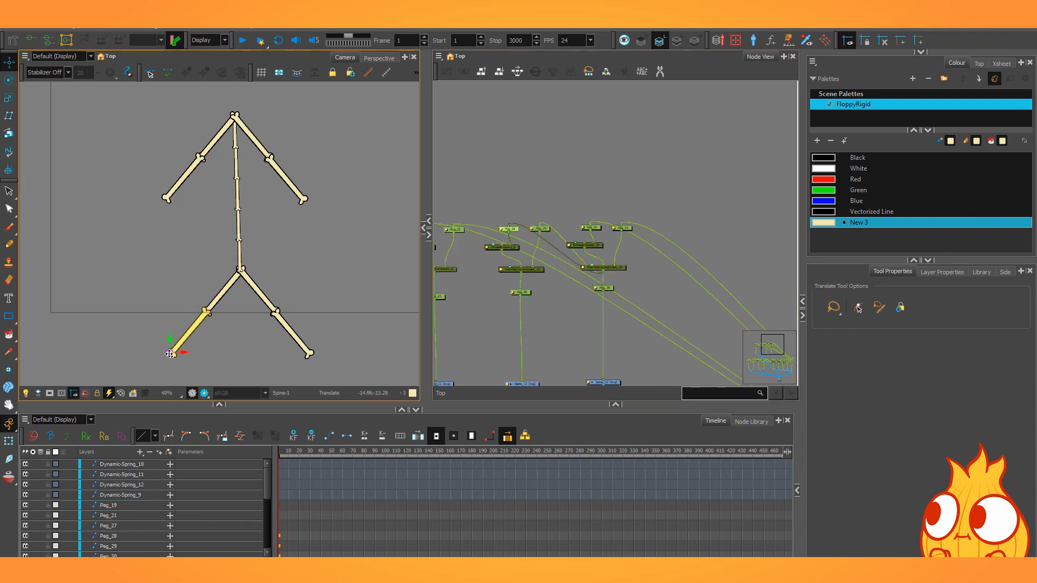
Move the control-peg pivots of the right-hand leg to its hip, knee and foot
left_click_drag(486, 216, 588, 244)
left_click(556, 257)
left_click_drag(235, 115, 242, 270)
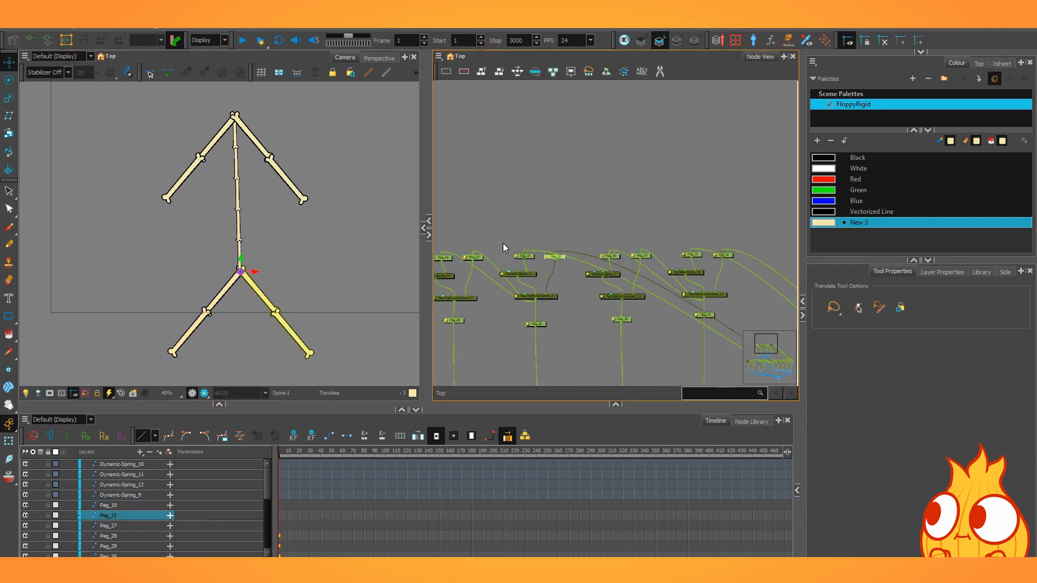
left_click(474, 257)
left_click_drag(269, 157, 275, 311)
left_click(484, 265)
left_click_drag(303, 199, 310, 353)
key("shift+Return")
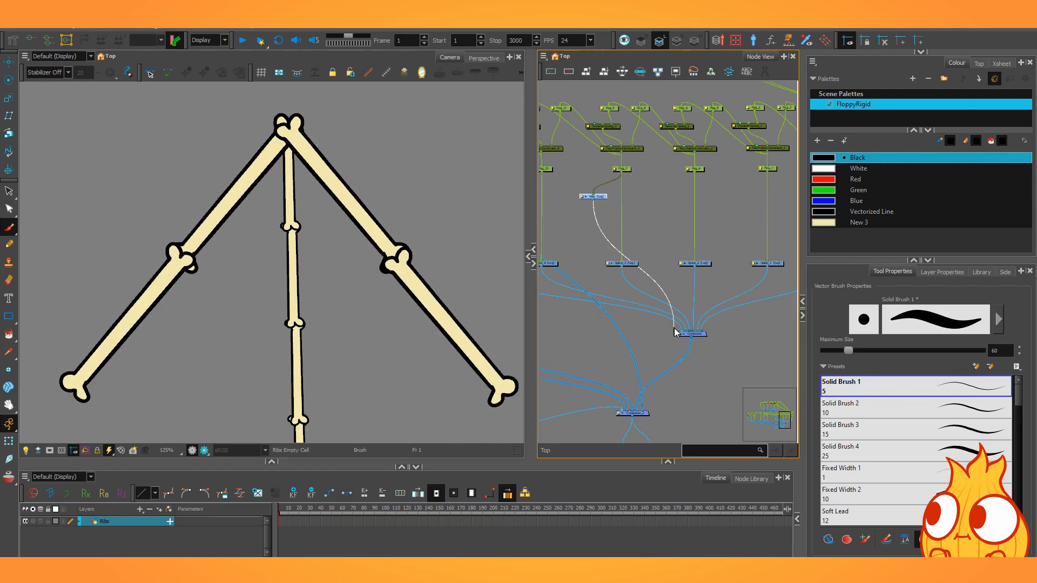
Draw the rib cage, skull and hand artwork over the skeleton on their own drawing layers with Solid Brush 1
left_click_drag(287, 111, 246, 357)
left_click_drag(259, 184, 117, 343)
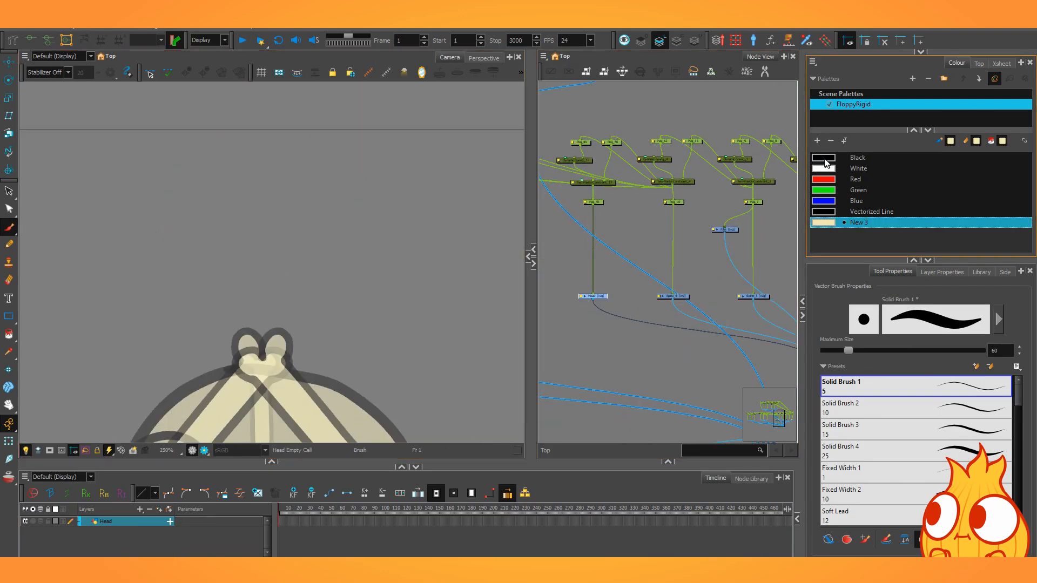
mouse_move(174, 287)
left_mouse_down()
mouse_move(324, 296)
mouse_move(275, 348)
mouse_move(211, 213)
left_mouse_up()
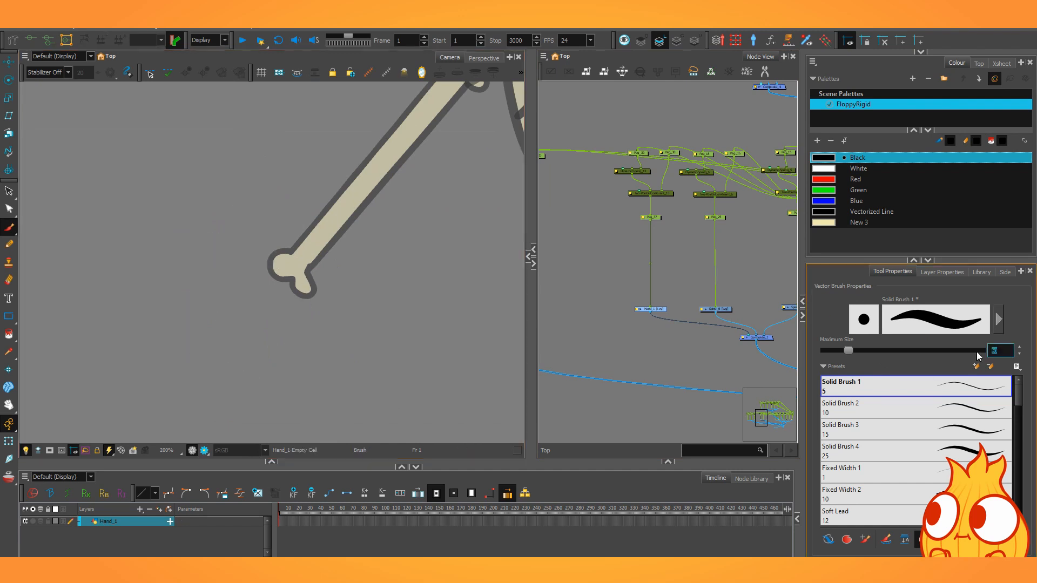
mouse_move(209, 240)
left_mouse_down()
mouse_move(252, 273)
mouse_move(254, 351)
left_mouse_up()
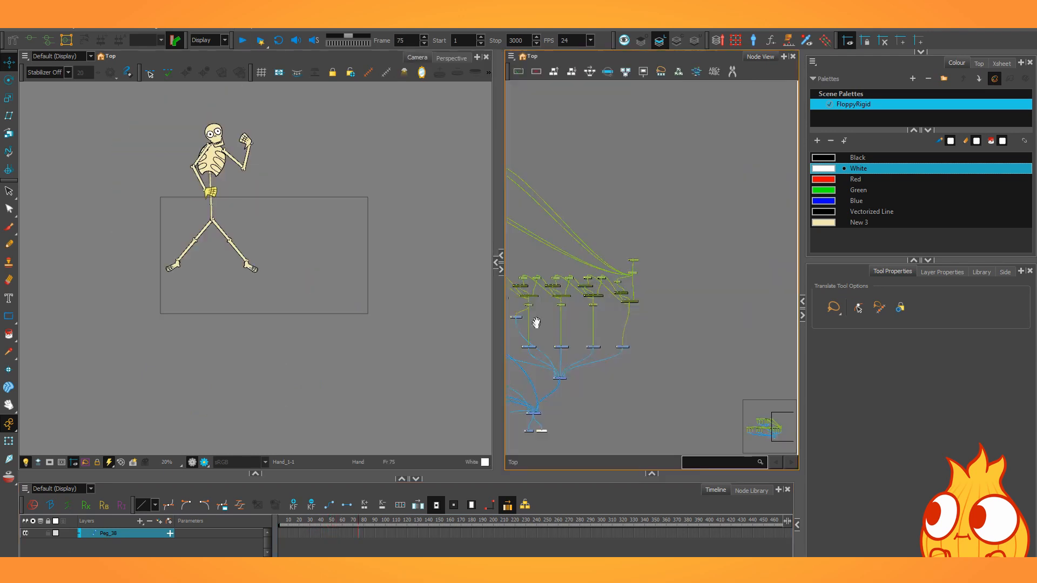
Select the Spine-P peg and keyframe new positions for the whole skeleton from about frame 18 to frame 27
left_click_drag(536, 323, 591, 270)
scroll(653, 332, "up", 6)
left_click_drag(660, 331, 512, 303)
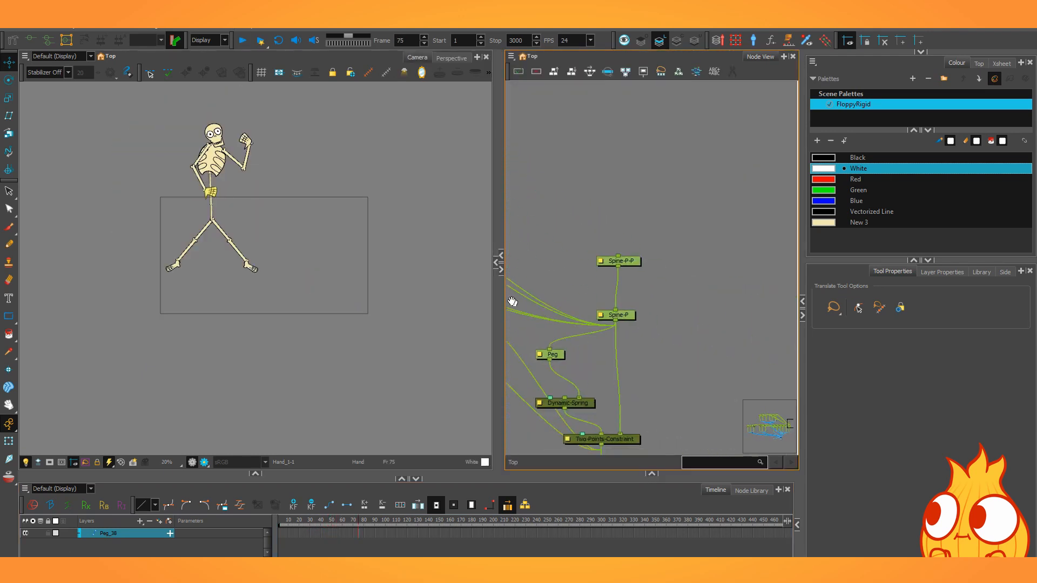
scroll(540, 300, "up", 1)
left_click_drag(576, 299, 619, 347)
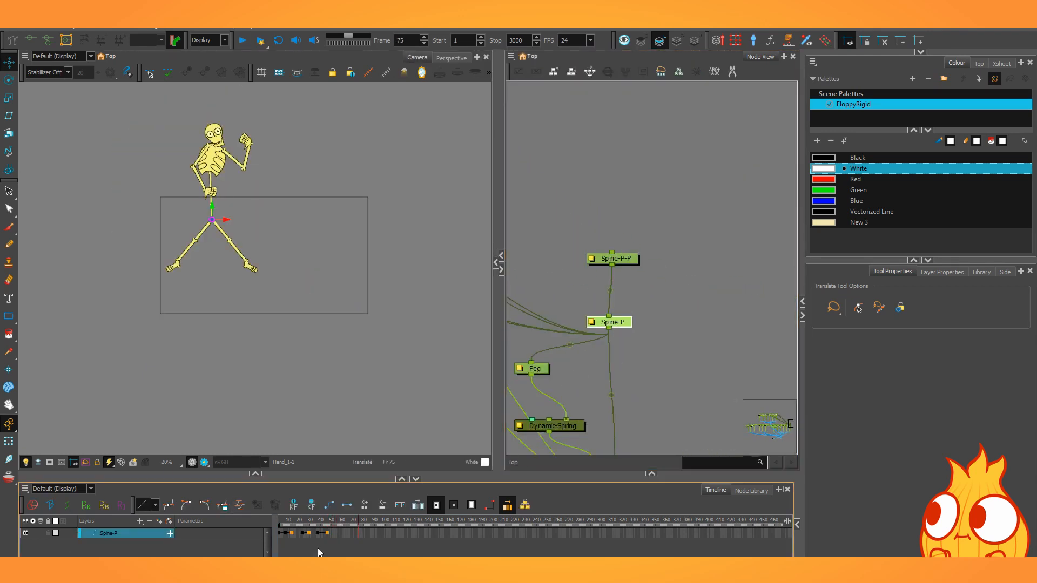
scroll(429, 550, "up", 4)
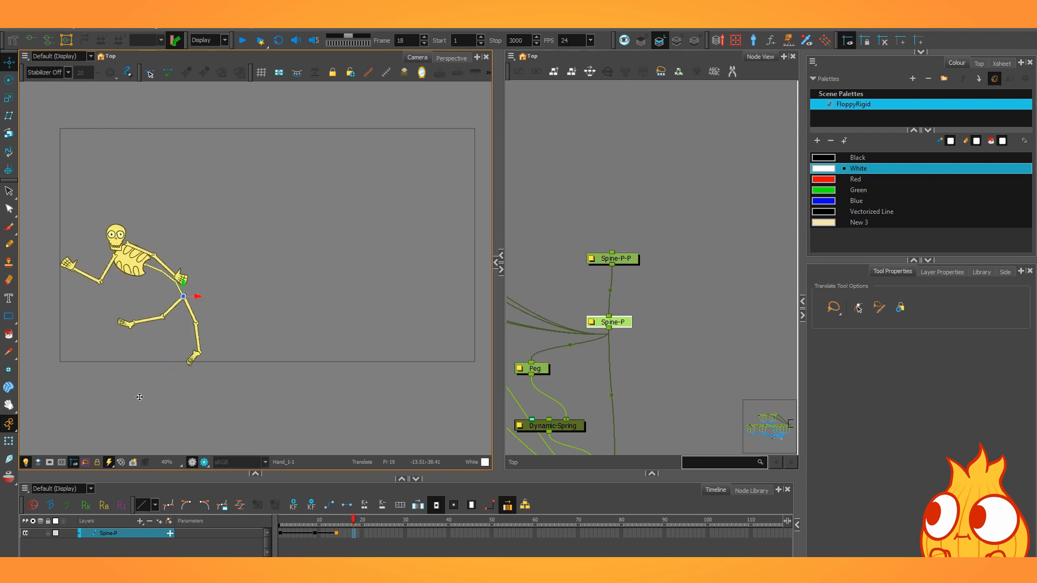
key("period")
key("comma")
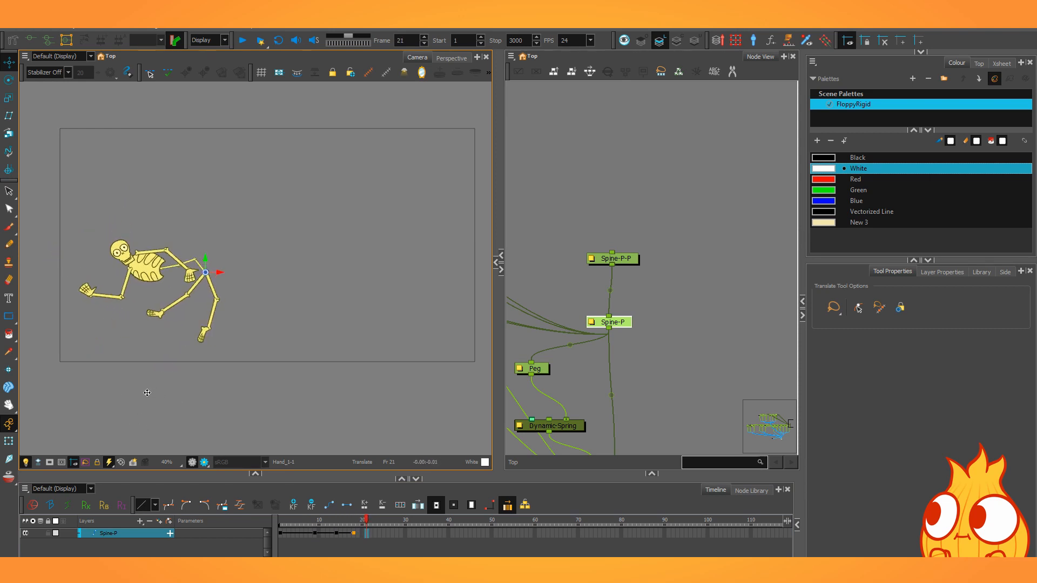
left_click_drag(146, 394, 175, 417)
key("period")
key("period")
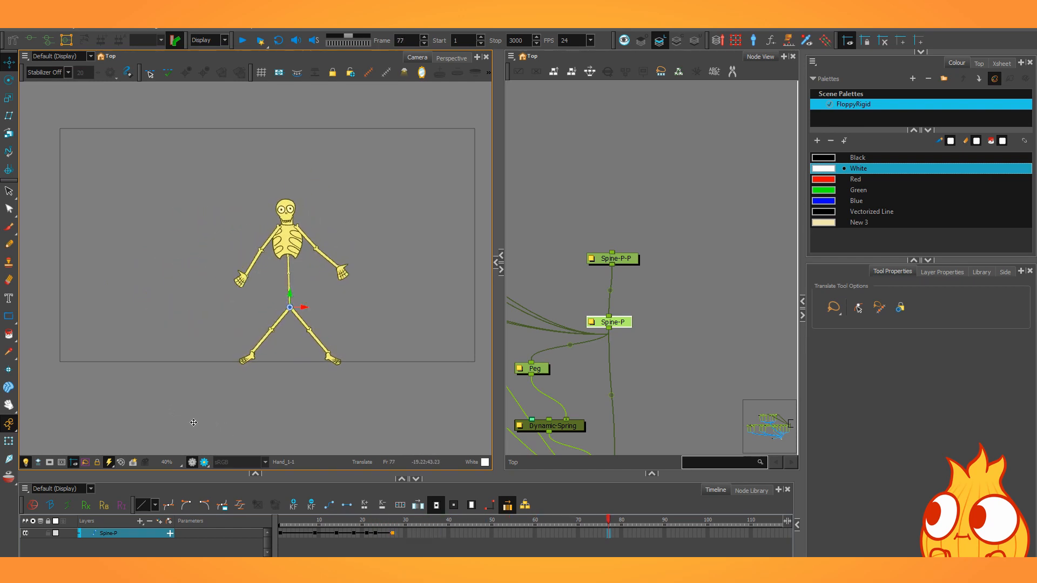
Keyframe further shifts of the Spine-P peg between frames 77 and 148
left_click_drag(79, 409, 282, 424)
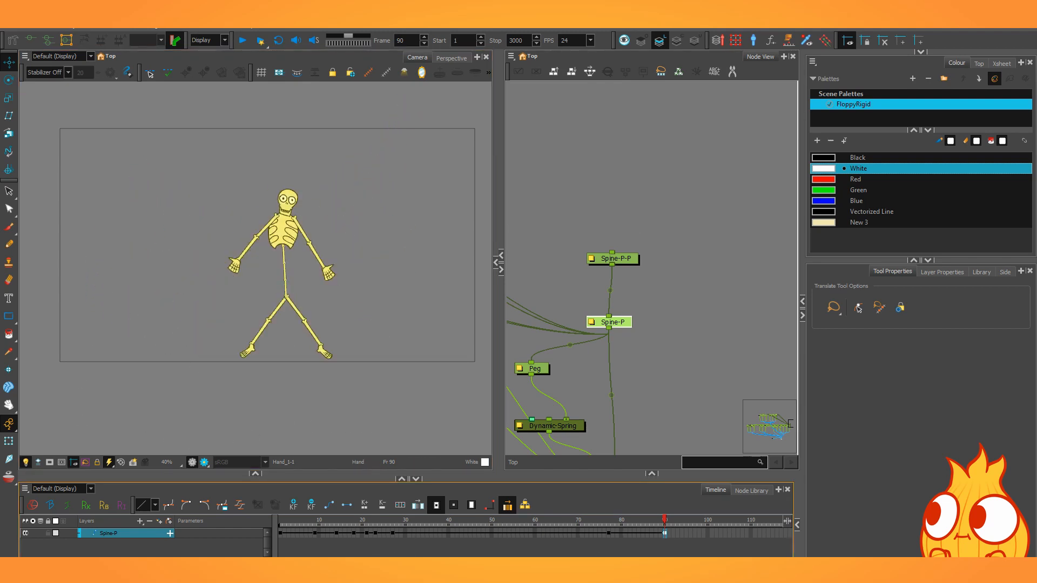
left_click_drag(756, 534, 368, 531)
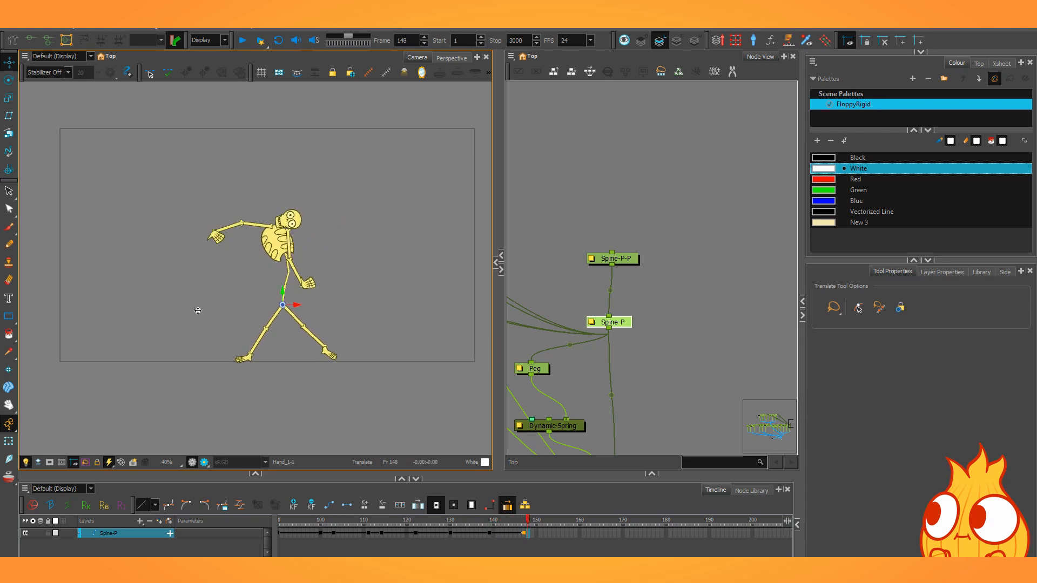
left_click_drag(304, 562, 286, 562)
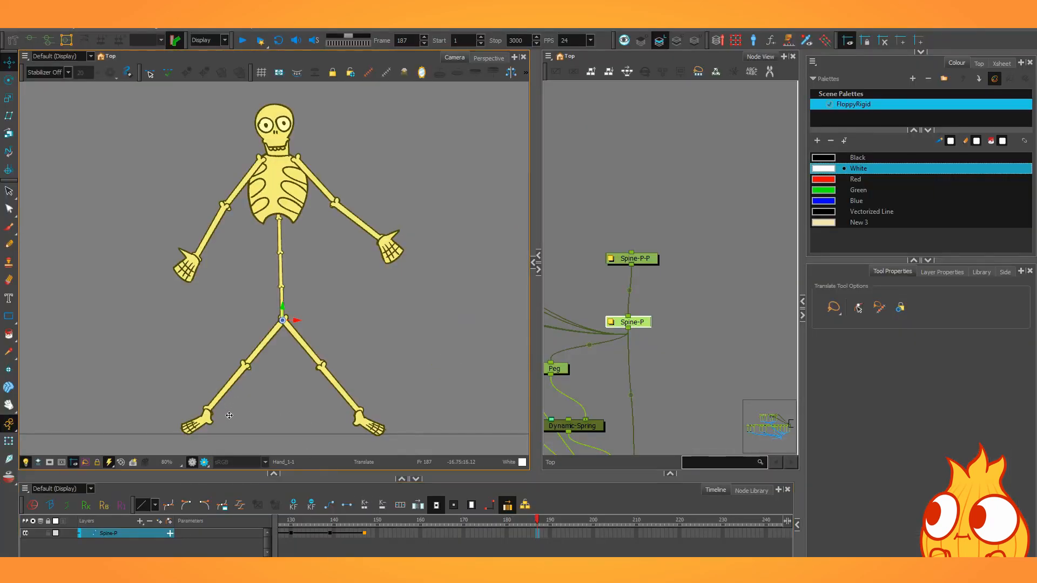
Keyframe small sideways moves of the Spine-P peg from frame 187 to frame 206
left_click_drag(229, 415, 246, 415)
key("period")
key("period")
key("period")
key("period")
key("period")
key("period")
key("period")
key("period")
key("period")
key("period")
key("period")
key("period")
key("period")
key("period")
key("period")
key("period")
key("period")
key("period")
key("period")
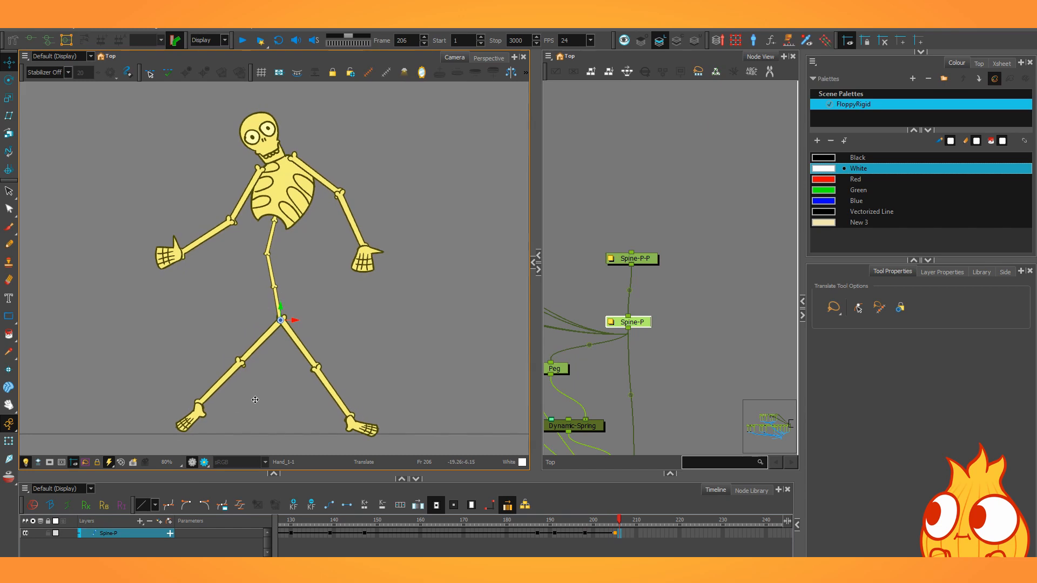
Shift Spine-P to a new keyed position between frames 209 and 223
key("period")
key("period")
key("period")
key("period")
key("period")
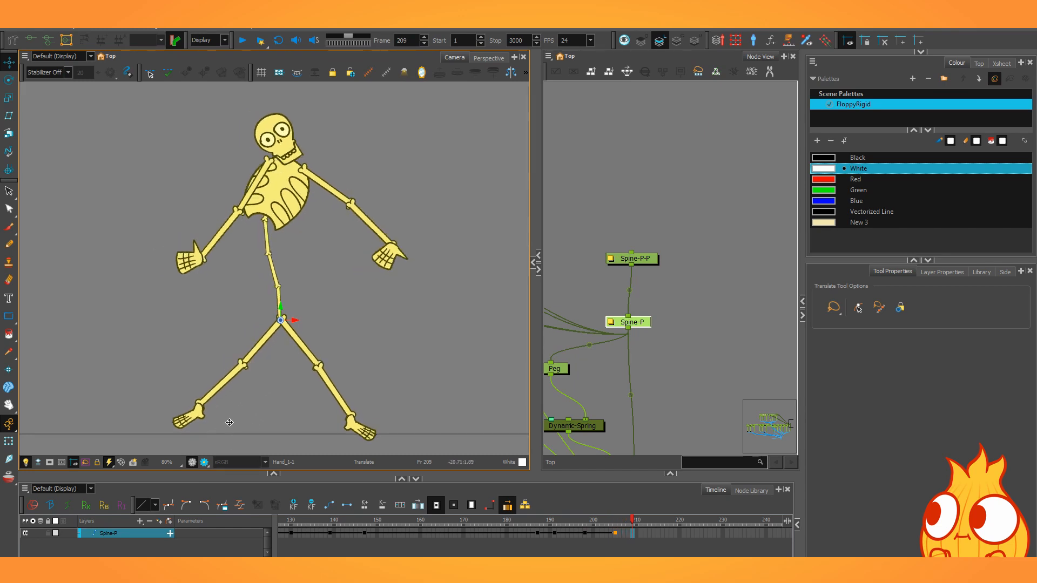
mouse_move(229, 419)
left_mouse_down()
mouse_move(241, 424)
mouse_move(217, 423)
left_mouse_up()
key("period")
key("period")
key("period")
key("period")
key("period")
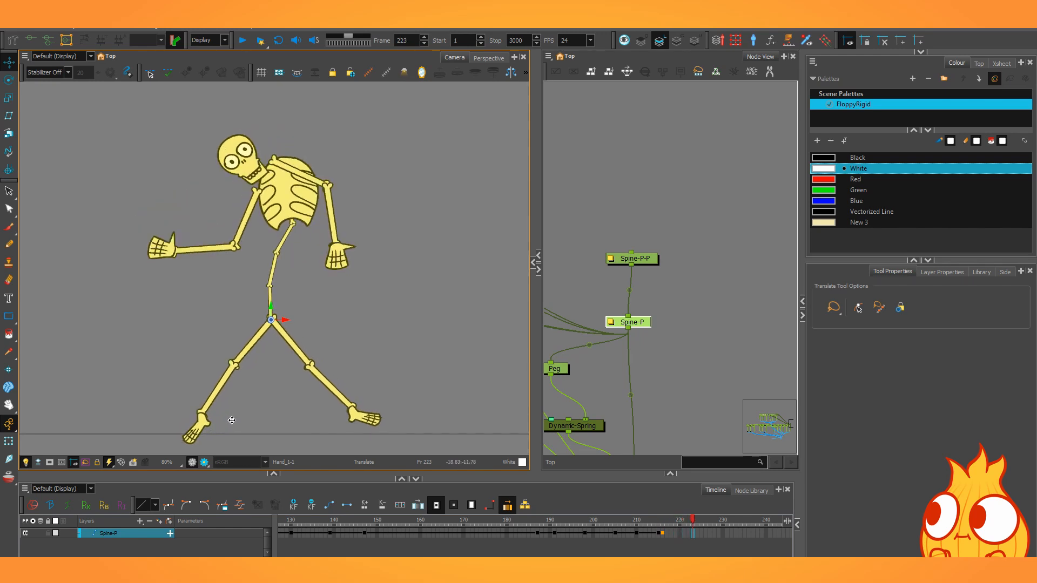
Keyframe the last Spine-P shifts up to frame 233 and play the animation back
key("period")
key("period")
key("period")
key("period")
key("period")
key("period")
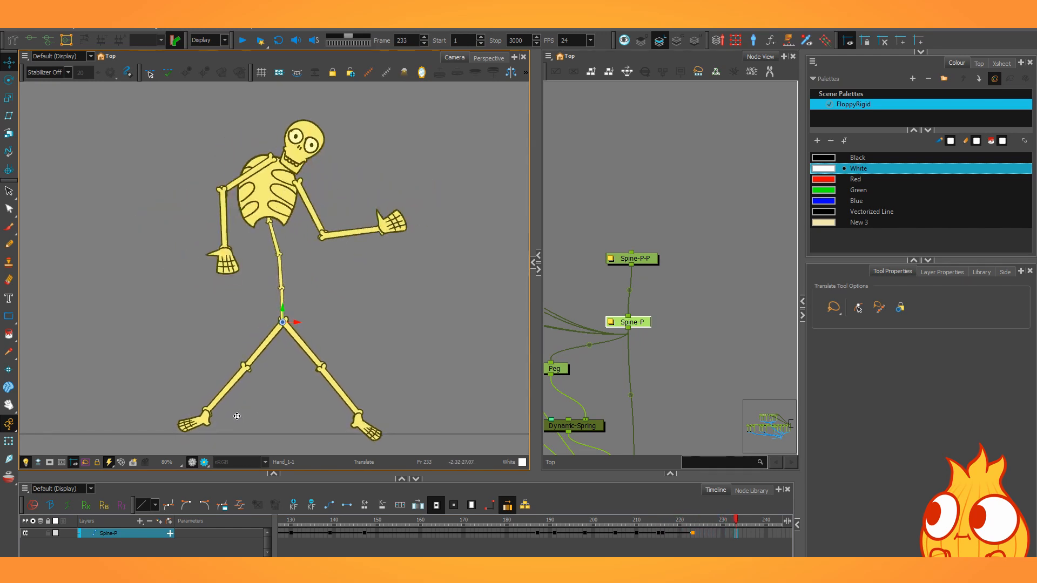
key("Return")
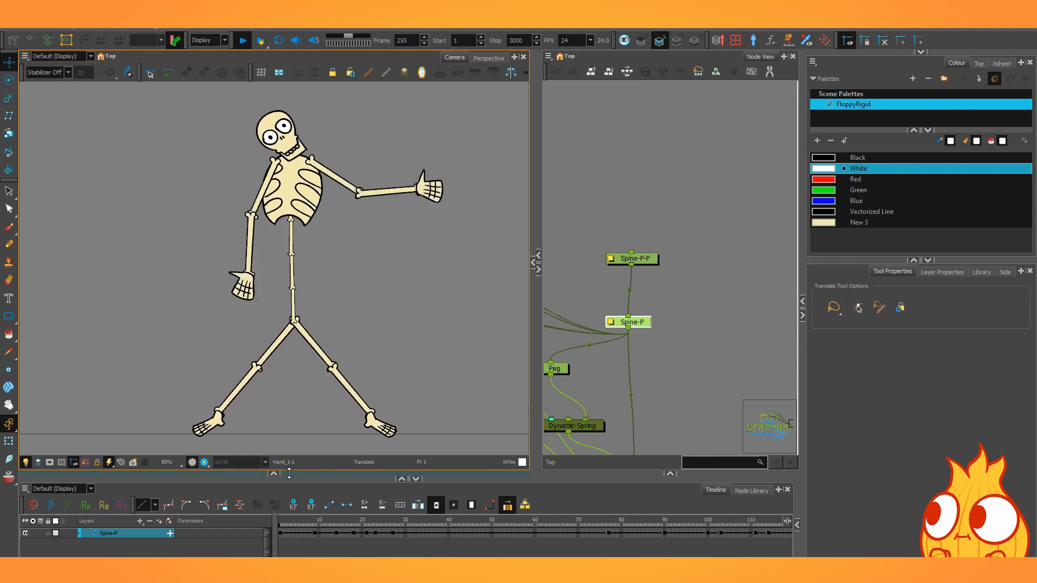
key("Return")
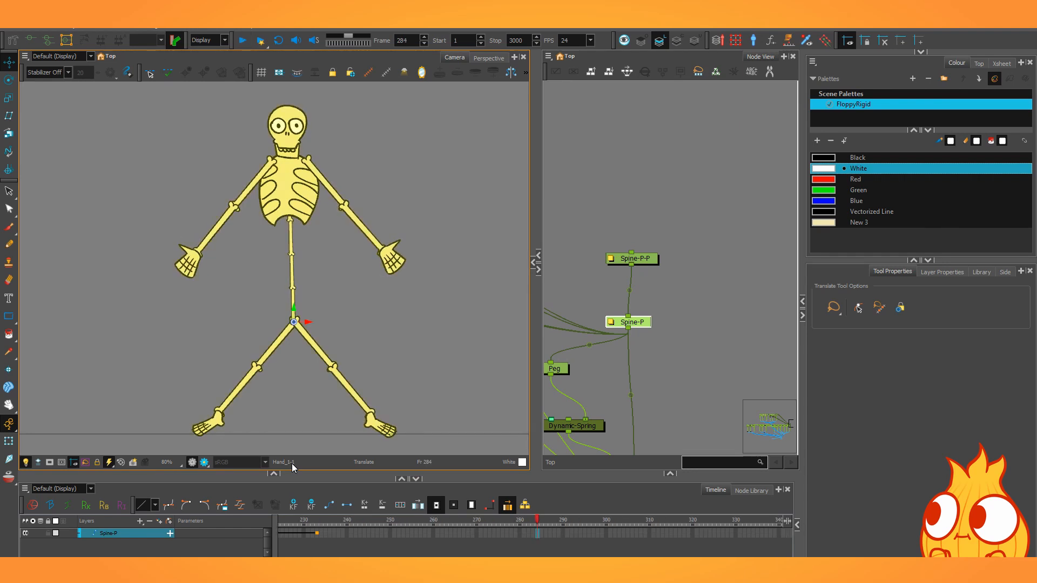
key("F6")
key("period")
key("period")
key("period")
key("period")
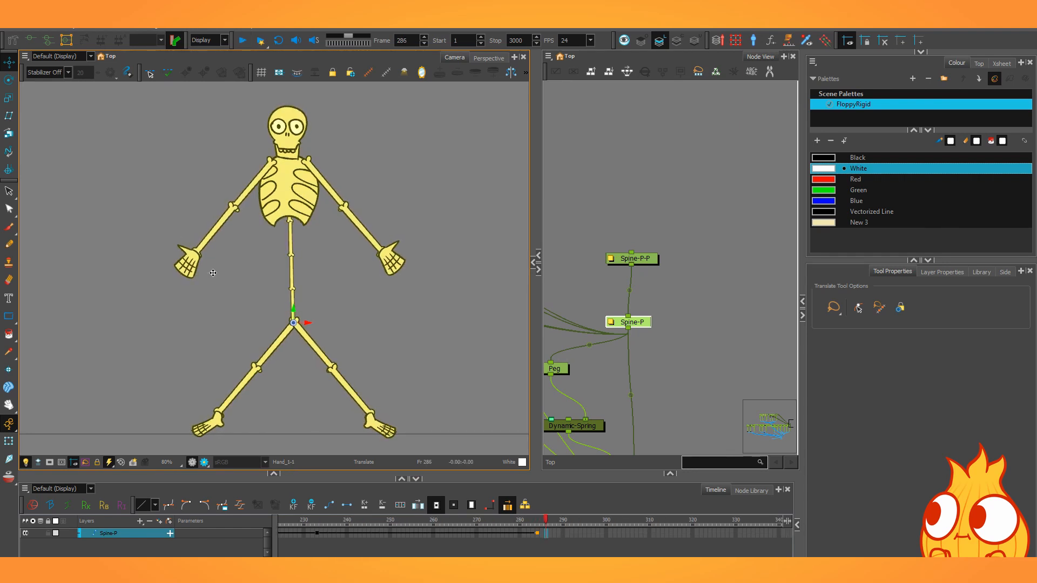
left_click_drag(200, 282, 192, 302)
key("ctrl+z")
key("ctrl+z")
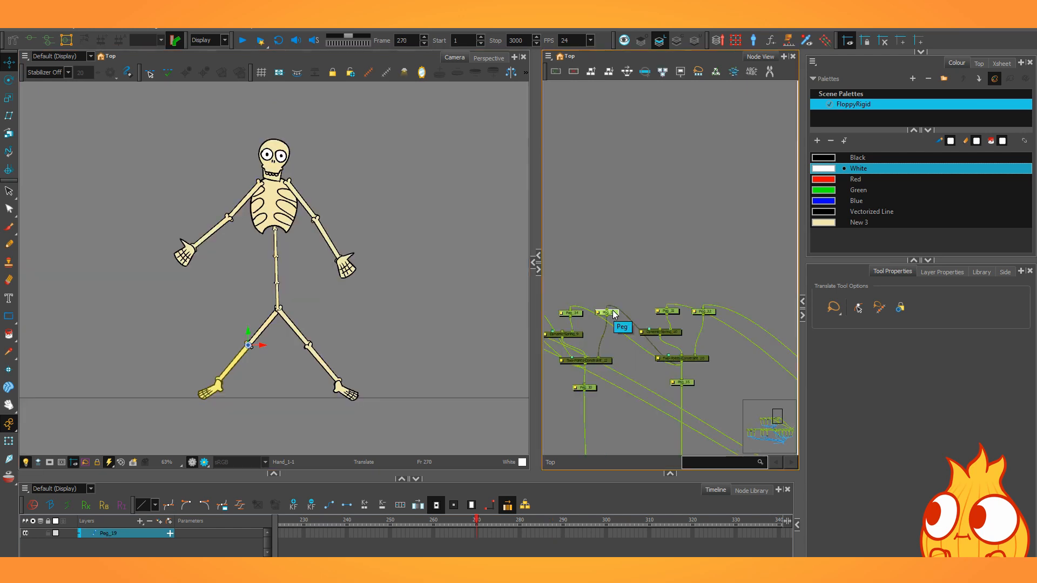
Keyframe the right-hand leg's knee peg, Peg_33, between frames 276 and 304 so the leg swings out and back
left_click(434, 532)
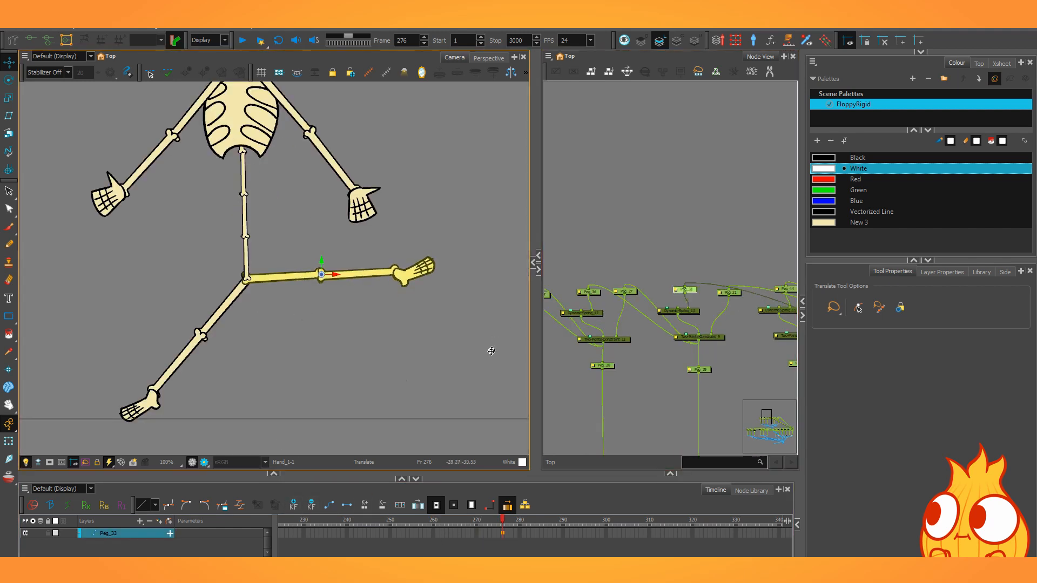
mouse_move(489, 350)
left_mouse_down()
mouse_move(324, 455)
mouse_move(443, 332)
mouse_move(459, 354)
mouse_move(346, 392)
mouse_move(448, 321)
mouse_move(443, 302)
mouse_move(404, 379)
mouse_move(327, 370)
mouse_move(489, 297)
mouse_move(423, 220)
mouse_move(459, 351)
mouse_move(380, 377)
left_mouse_up()
left_click(532, 532)
left_click_drag(513, 519, 580, 519)
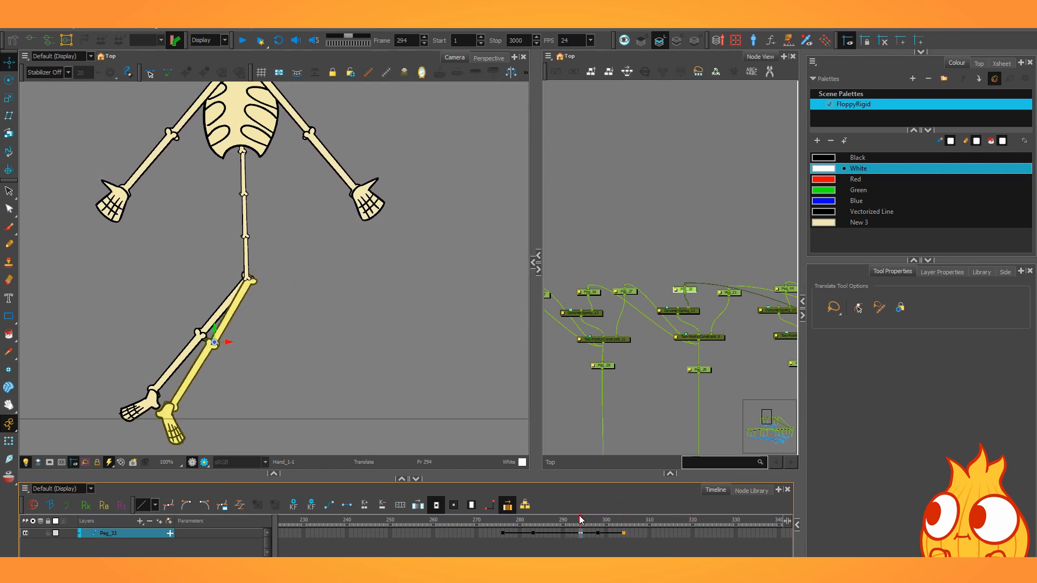
key("Return")
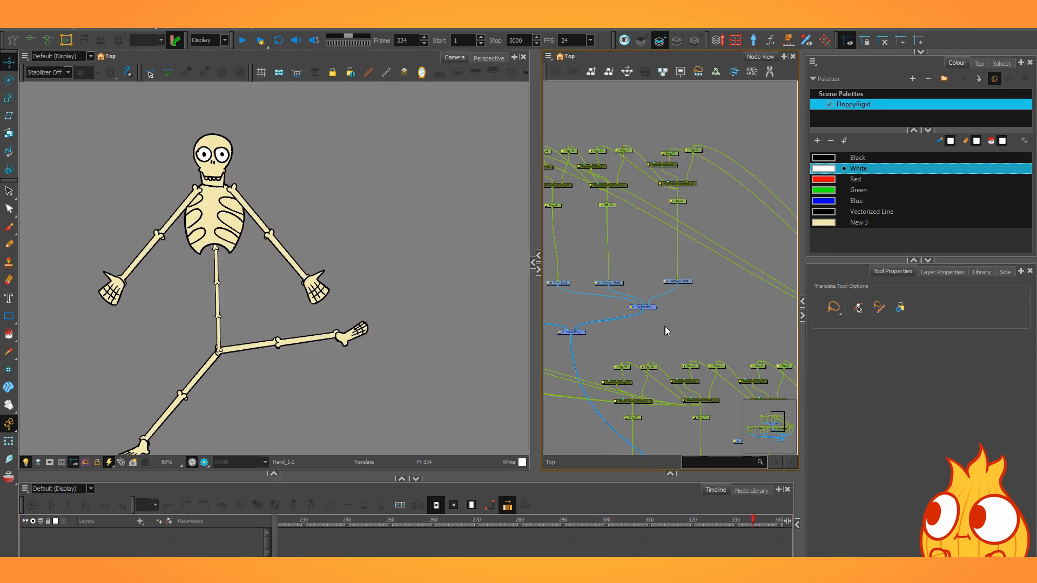
Try to move the rib cage with the peg Peg_8 at frame 334
left_click_drag(754, 366, 630, 286)
scroll(643, 280, "up", 3)
left_click(668, 291)
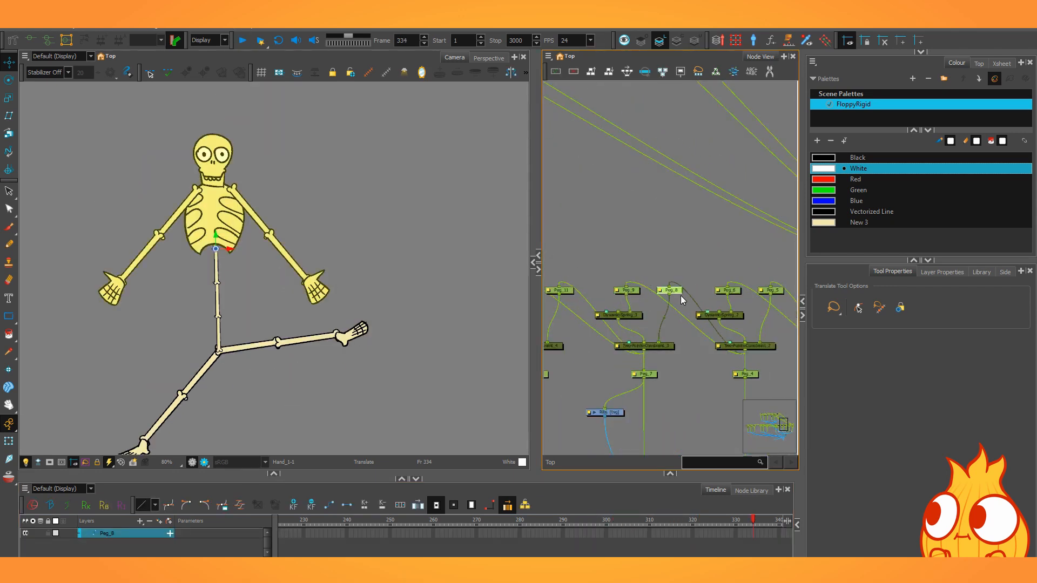
scroll(204, 254, "up", 4)
scroll(204, 256, "down", 3)
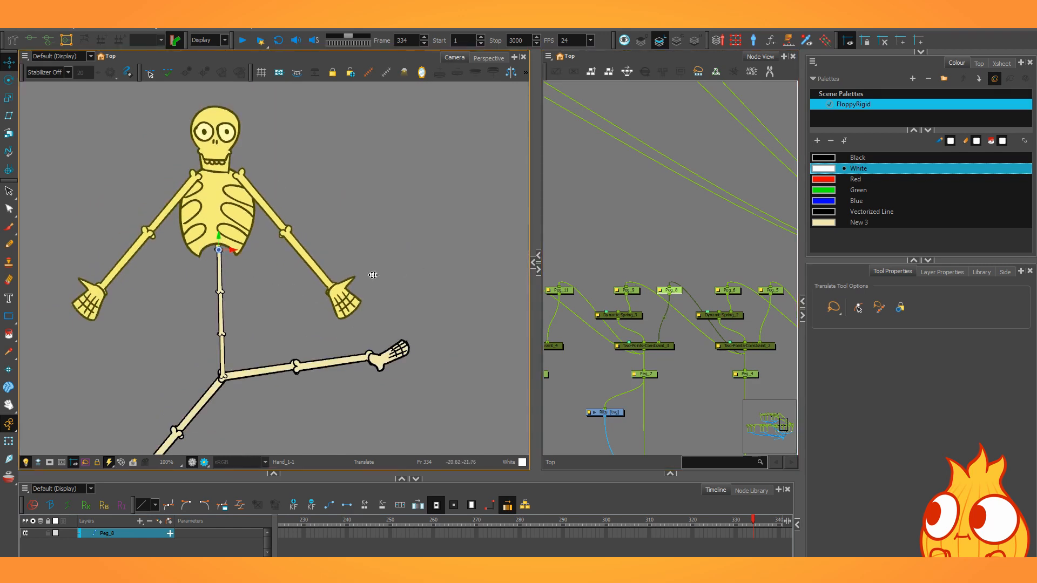
left_click_drag(371, 273, 406, 214)
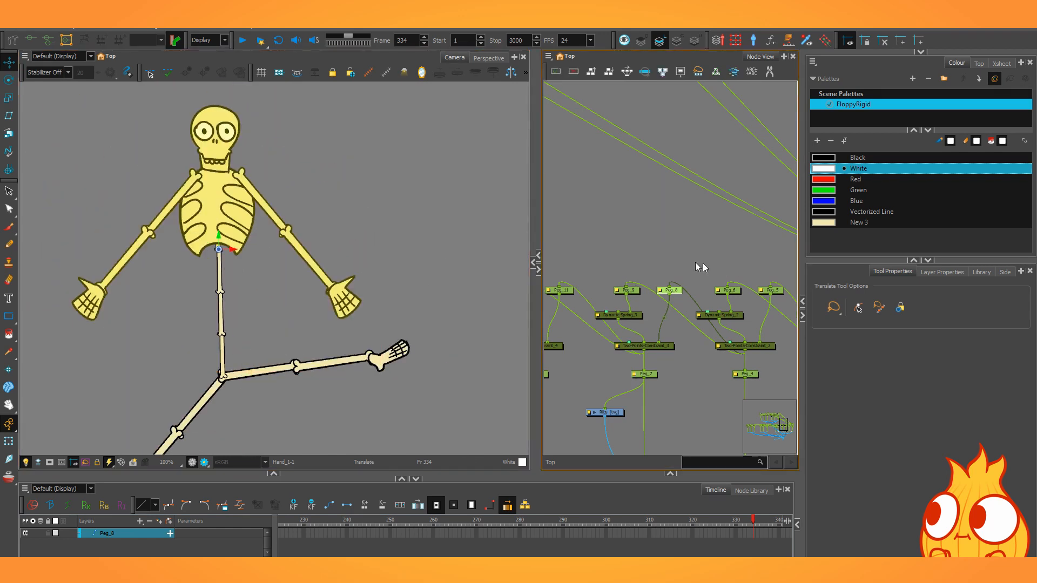
Keyframe Peg_6 at frames 334 and 338, shifting the rib cage sideways and down at frame 338
left_click(627, 292)
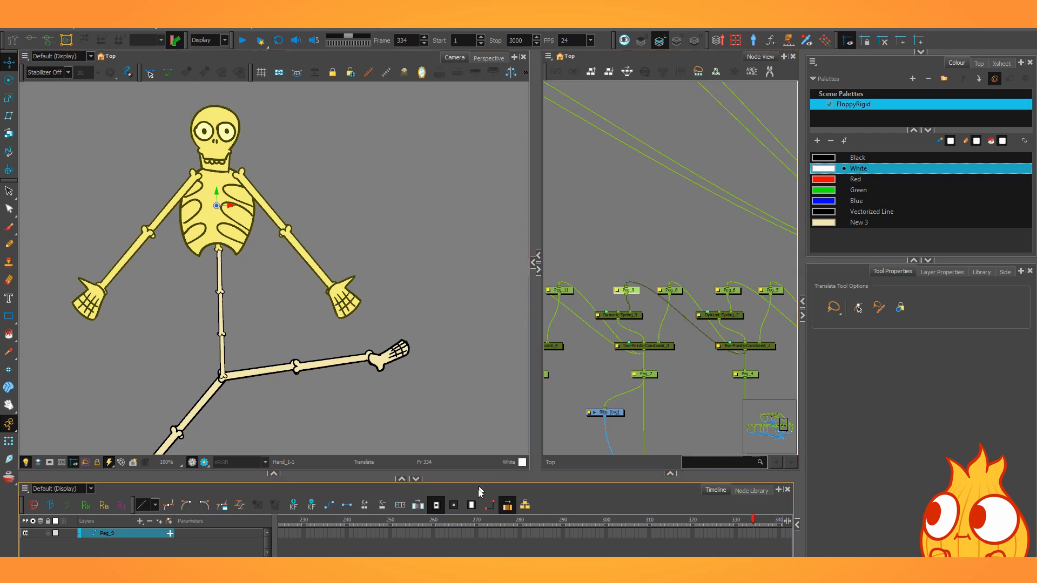
left_click(731, 291)
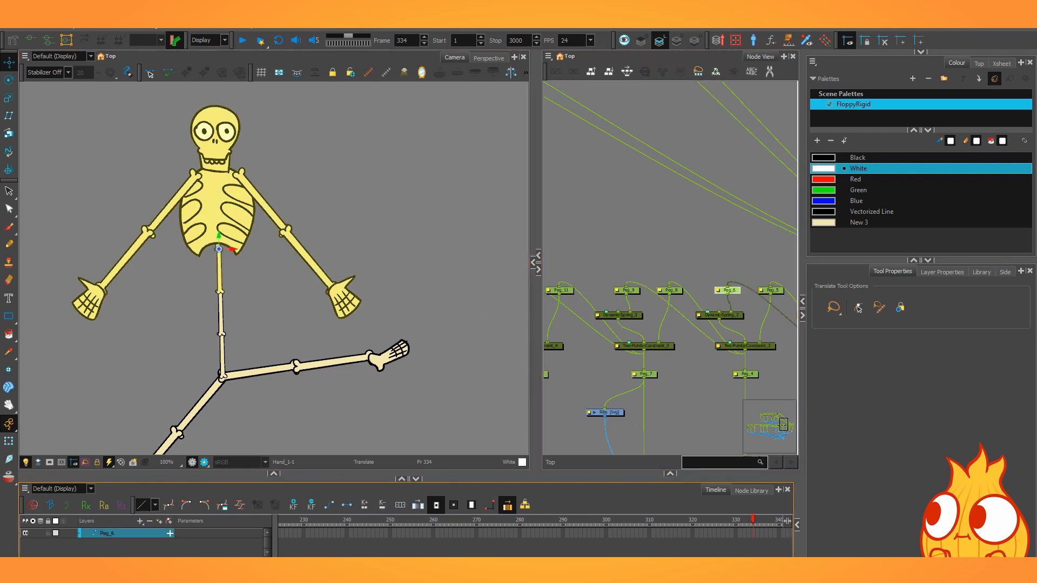
left_click_drag(748, 533, 553, 534)
left_click(553, 534)
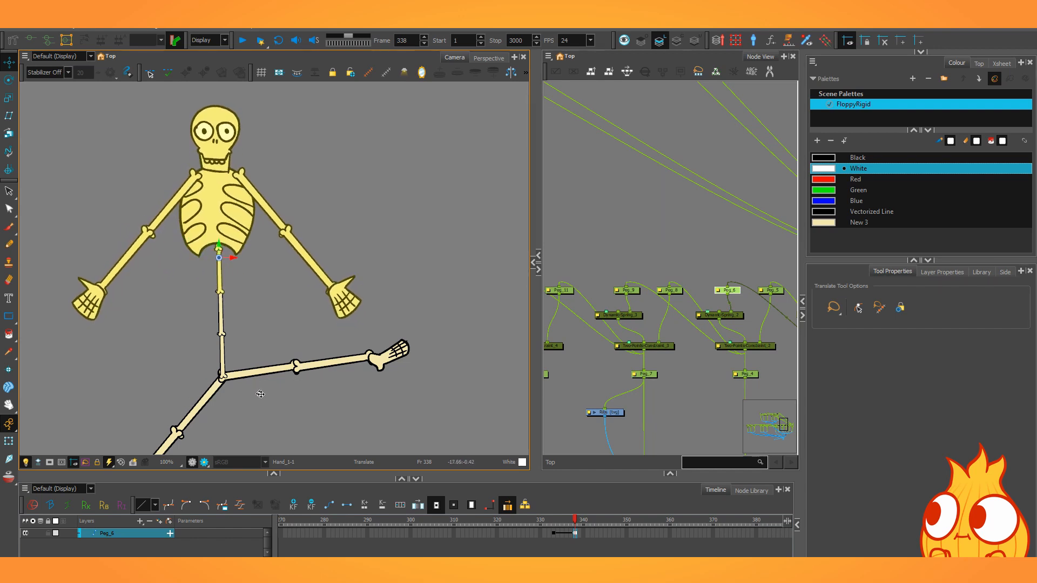
left_click_drag(239, 516, 143, 456)
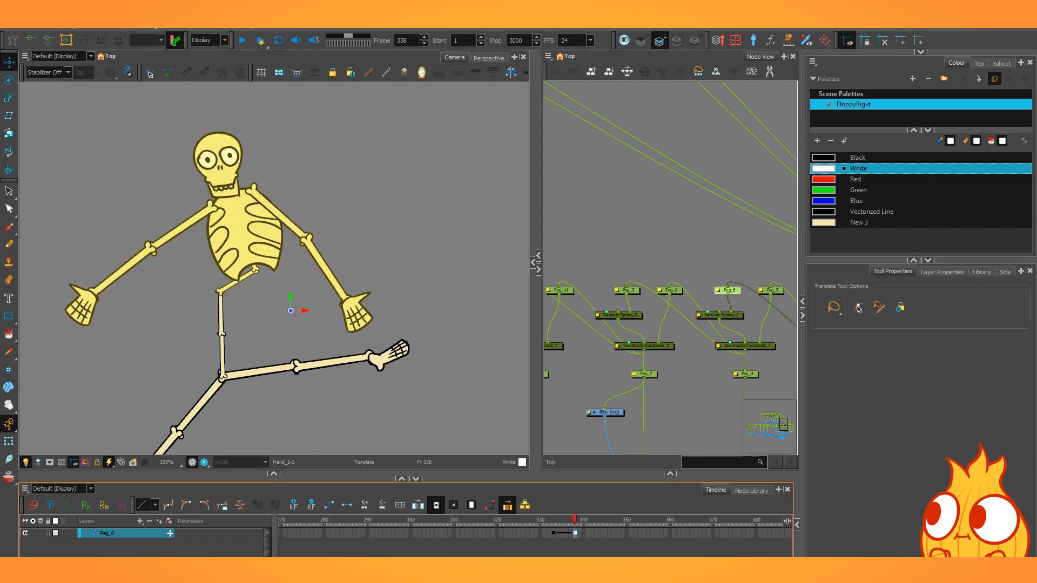
left_click_drag(562, 527, 712, 536)
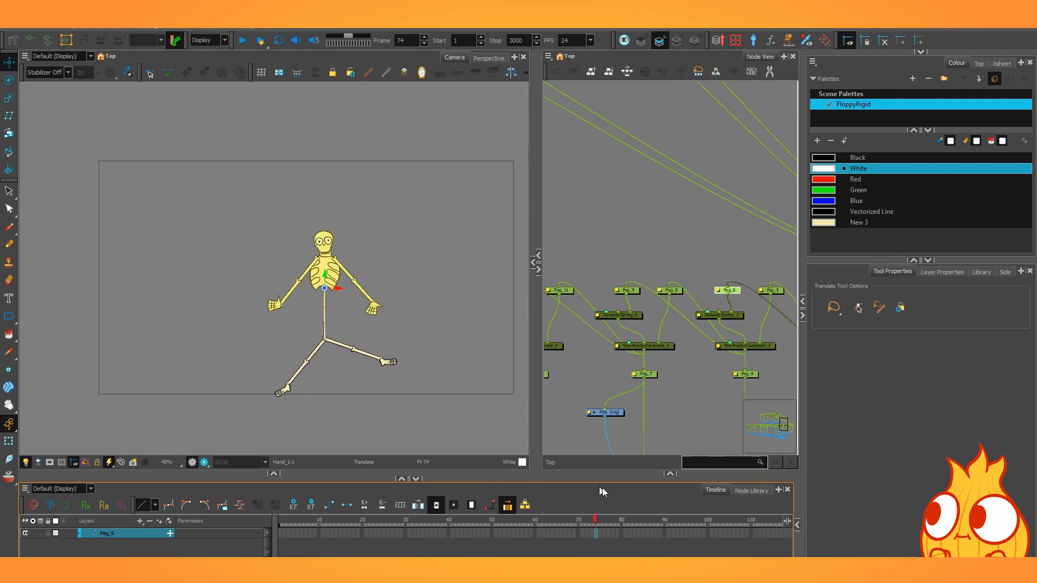
Play the animation from frame 74 and examine the complete node network beside the skeleton
key("Return")
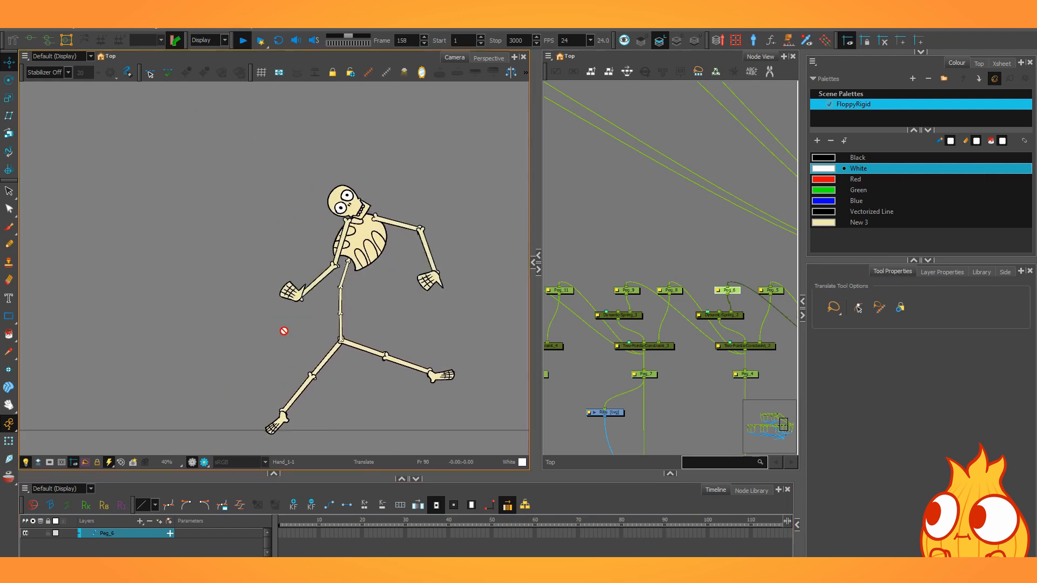
key("Return")
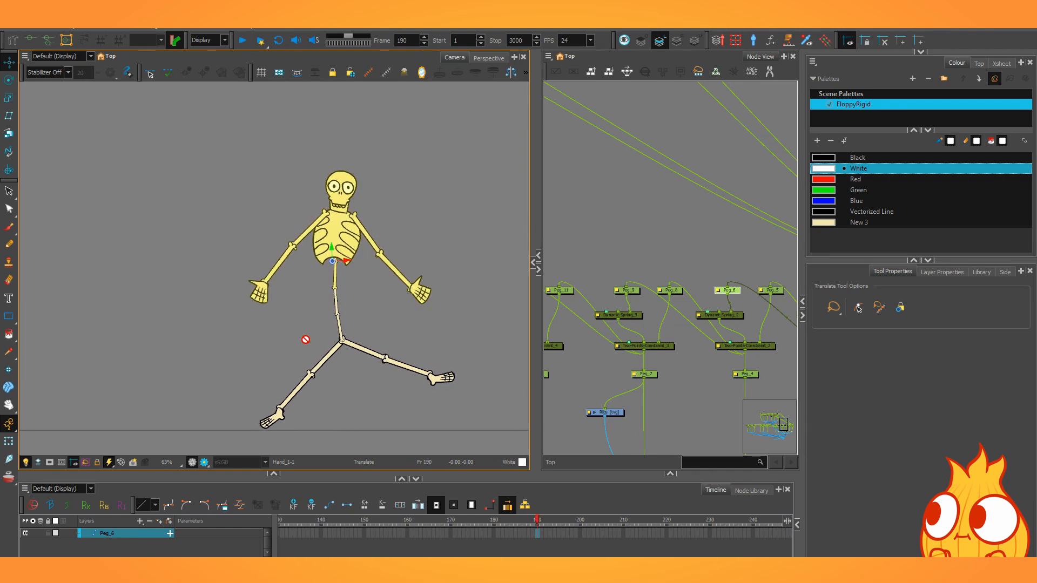
scroll(673, 293, "down", 8)
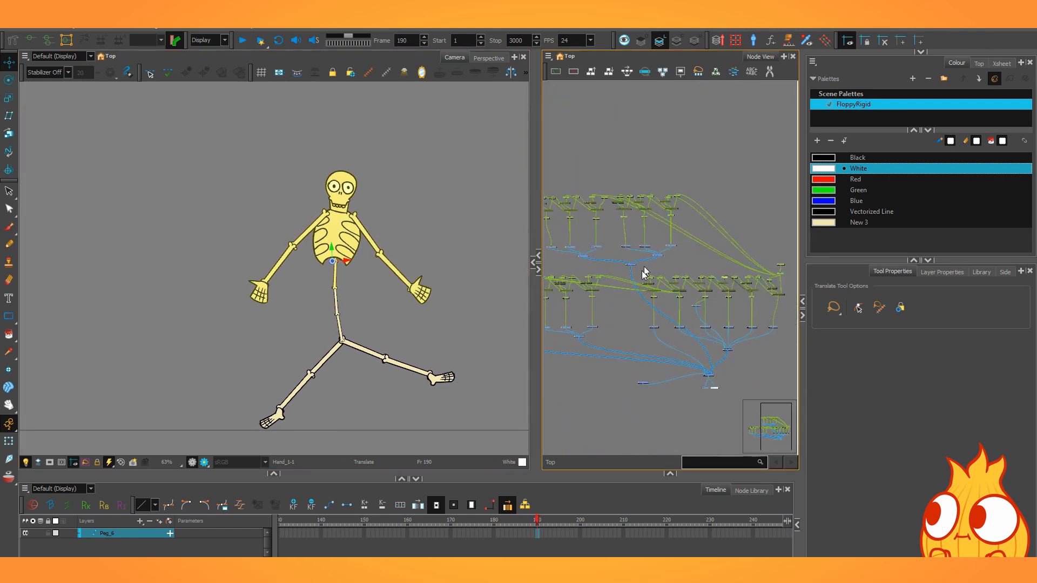
left_click_drag(537, 295, 498, 297)
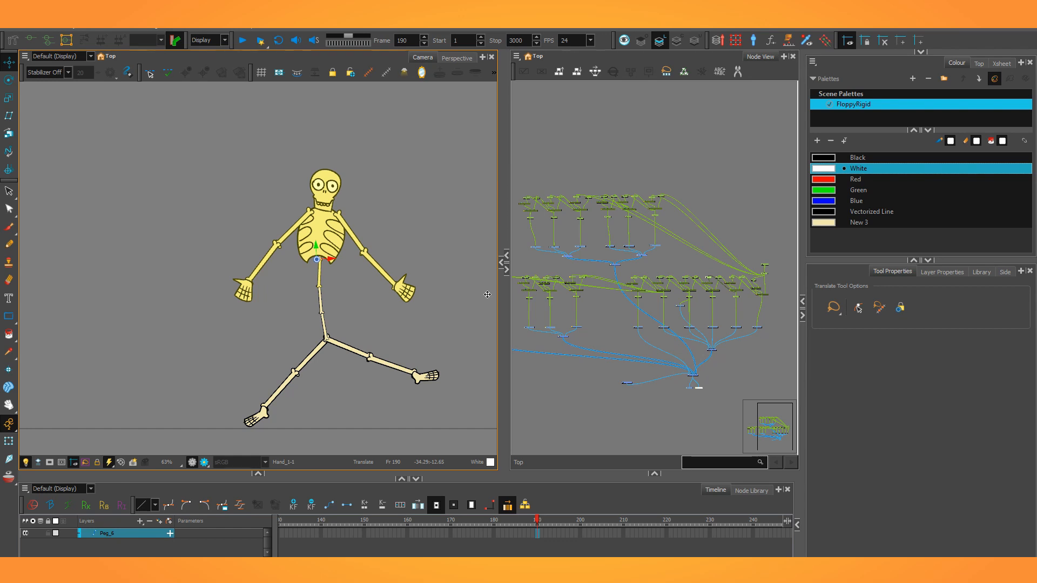
scroll(428, 298, "up", 1)
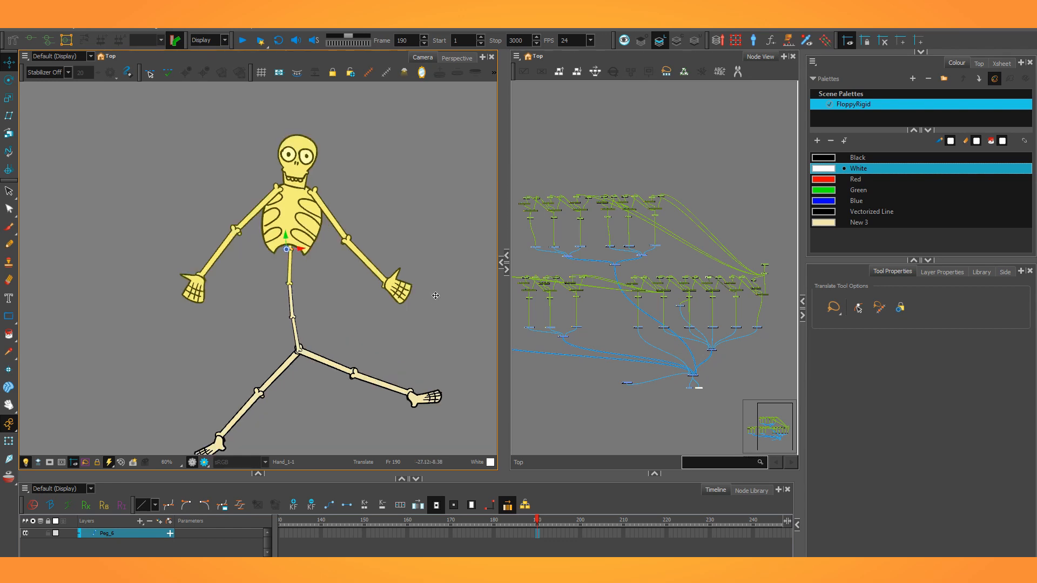